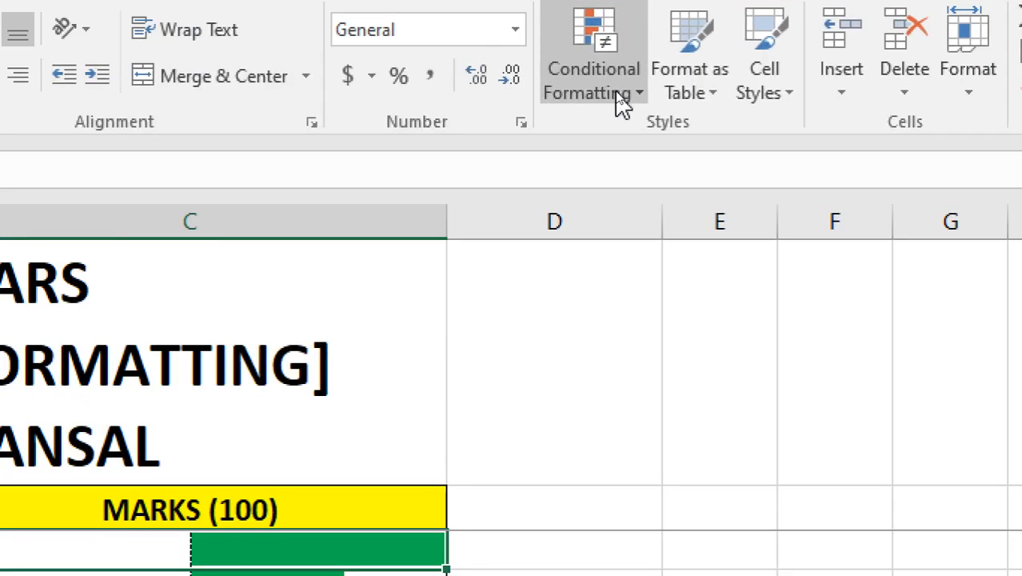
View the data bar presets offered by conditional formatting without applying one.
{"action": "left_click", "coordinate": [623, 102]}
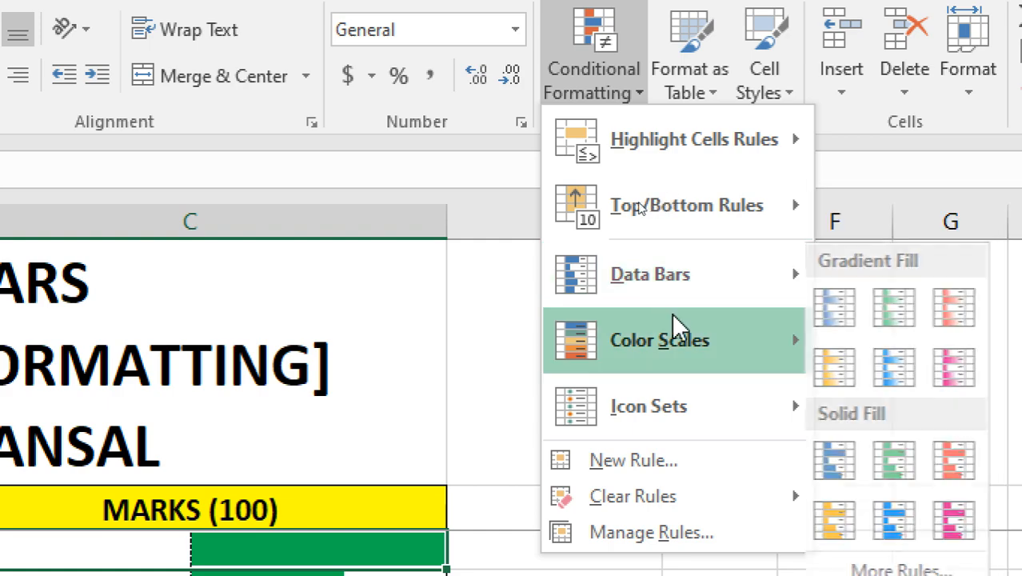
{"action": "mouse_move", "coordinate": [584, 280]}
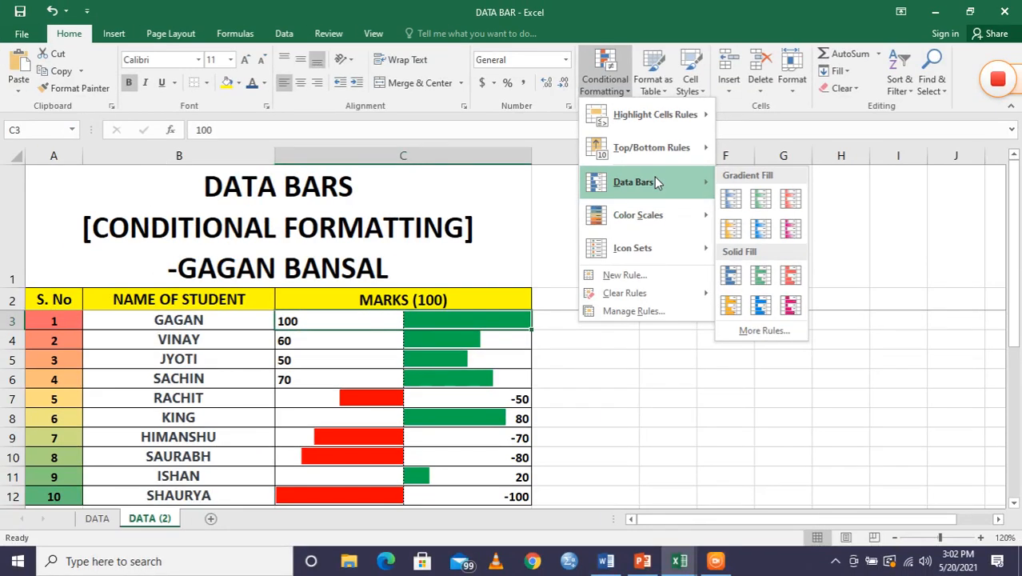
{"action": "left_click", "coordinate": [559, 406]}
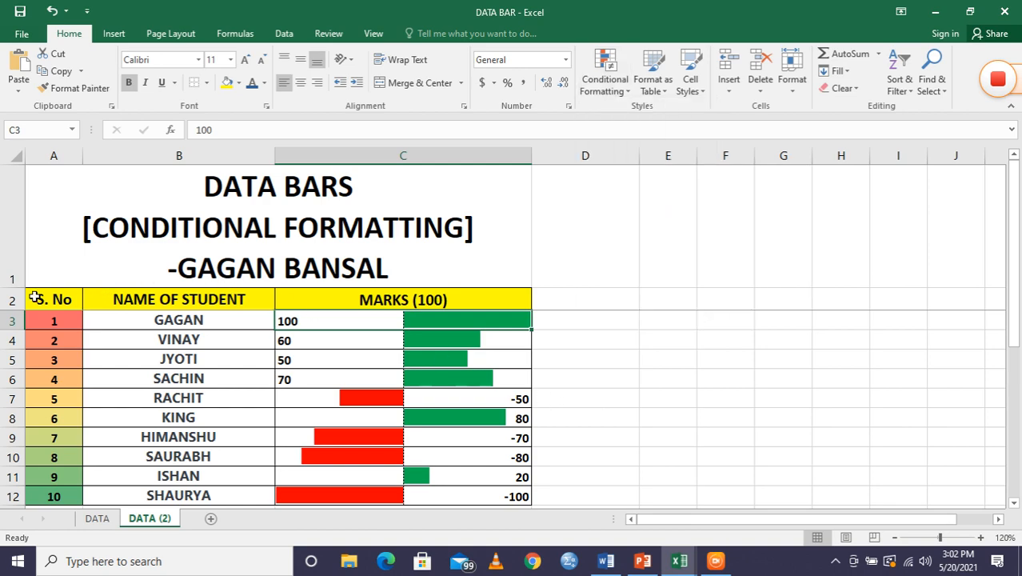
Examine the student table and the positive and negative data bars in the marks cells C3:C12.
{"action": "left_click_drag", "start_coordinate": [36, 298], "coordinate": [415, 498]}
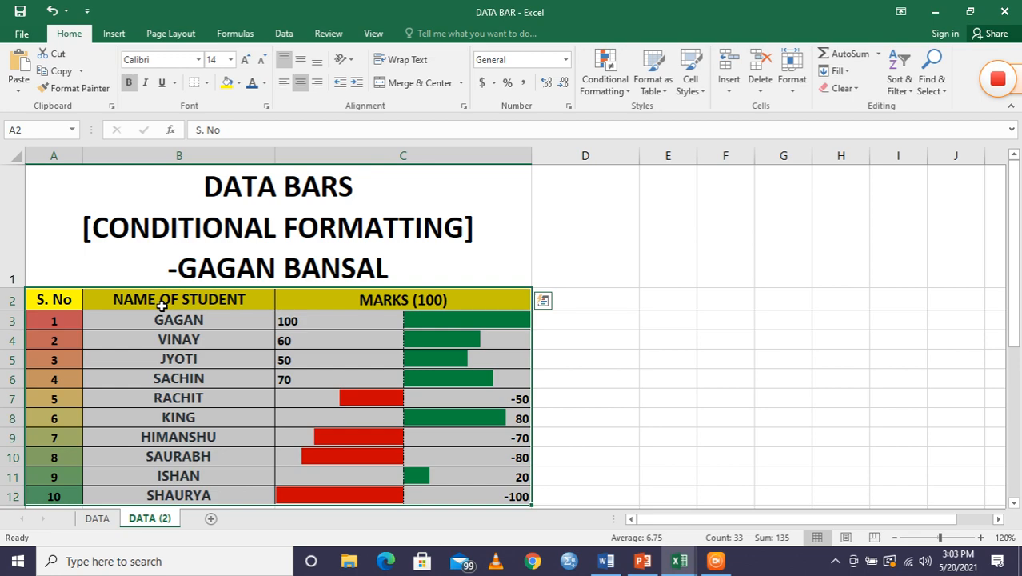
{"action": "left_click", "coordinate": [354, 300]}
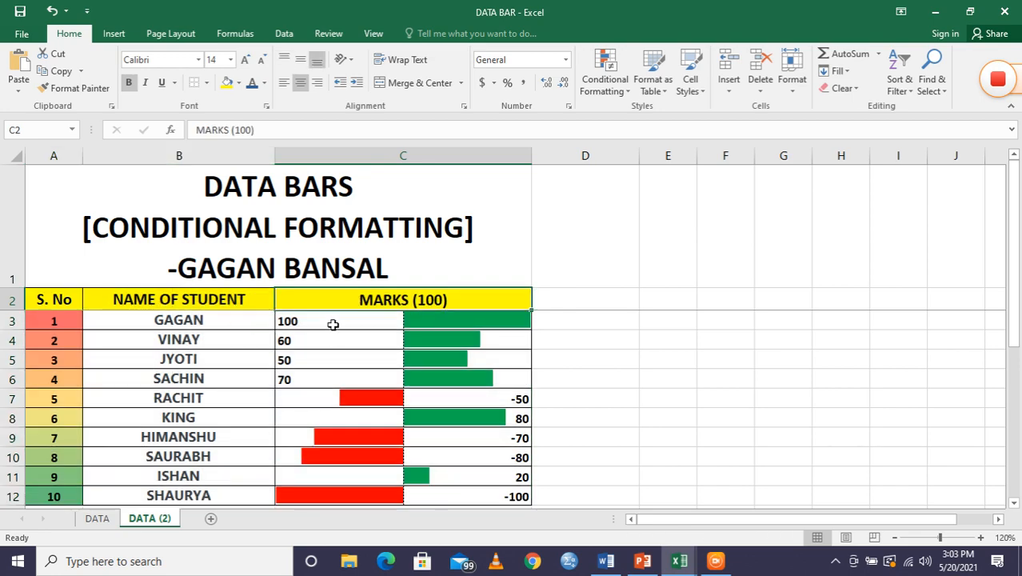
{"action": "left_click_drag", "start_coordinate": [333, 323], "coordinate": [339, 489]}
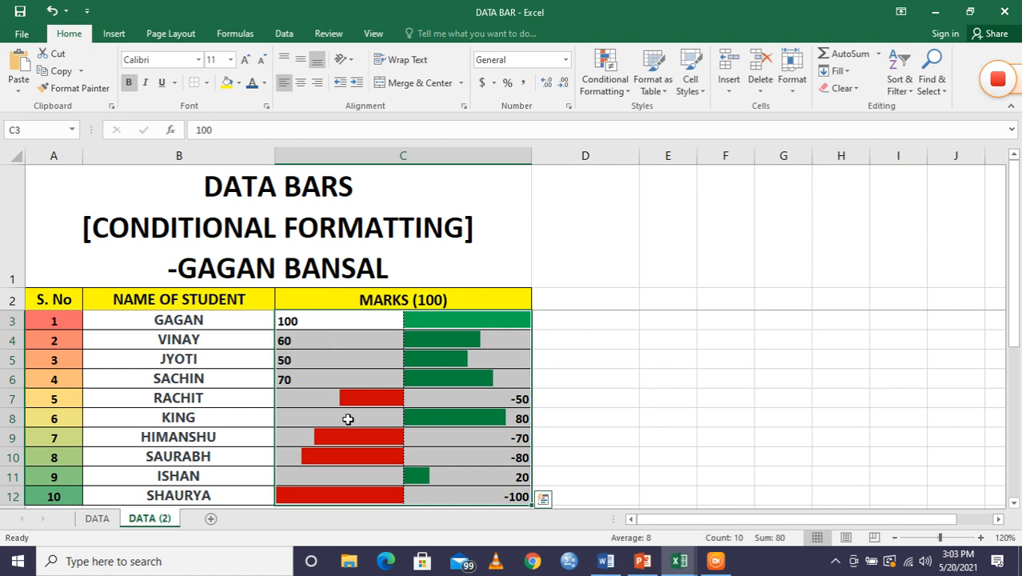
{"action": "left_click", "coordinate": [561, 398]}
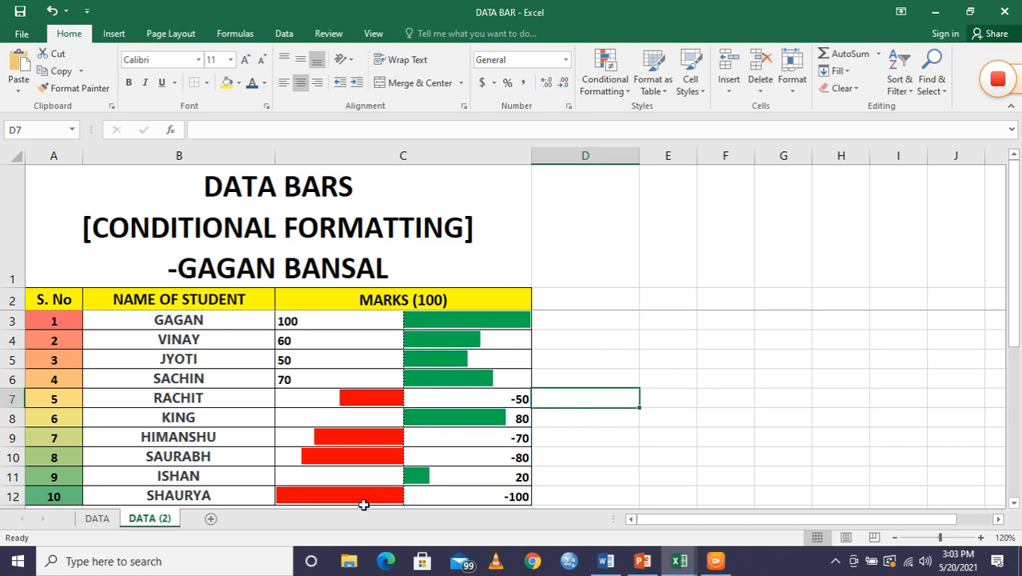
{"action": "left_click", "coordinate": [337, 323]}
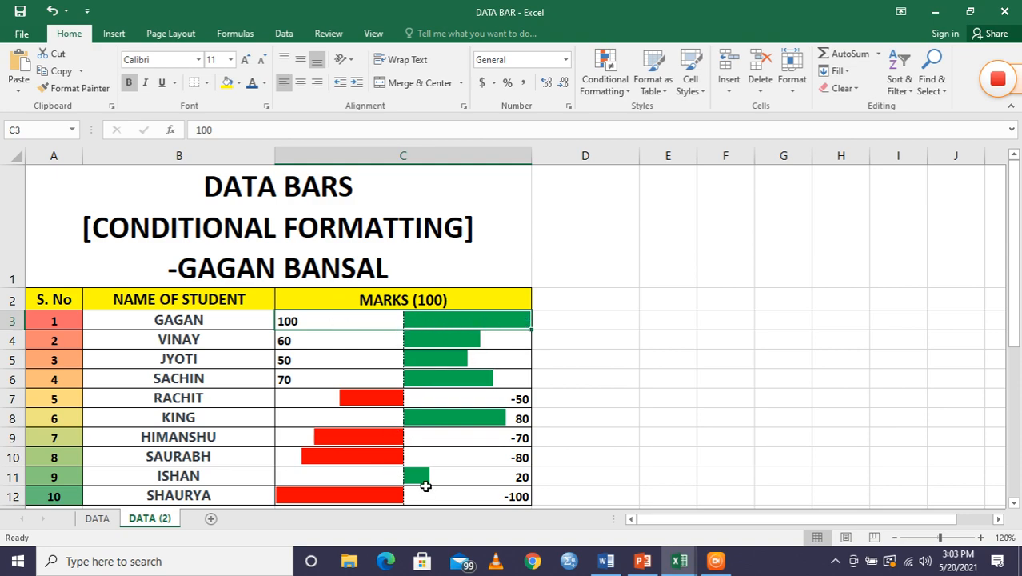
{"action": "left_click", "coordinate": [332, 493]}
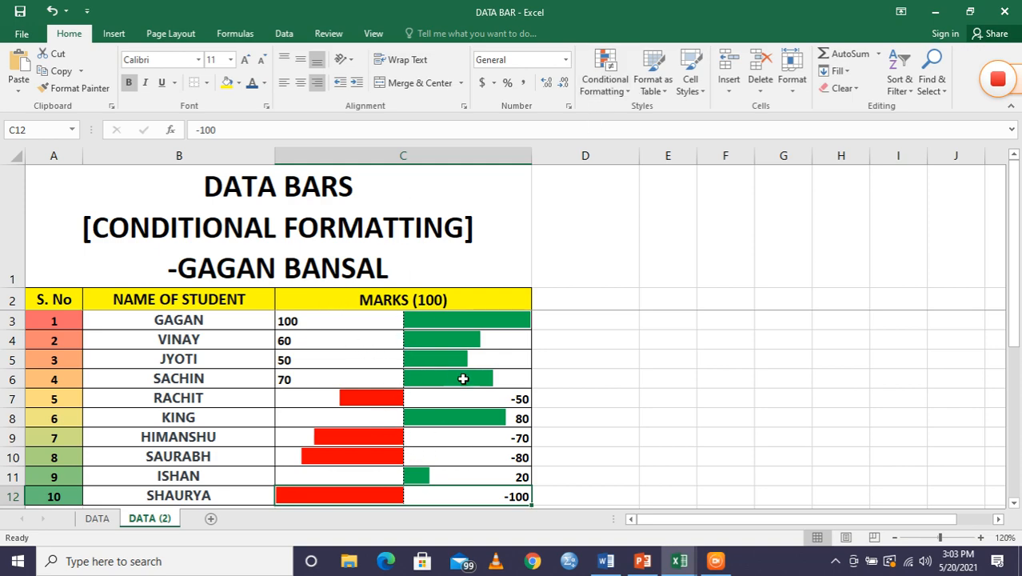
{"action": "left_click", "coordinate": [329, 318]}
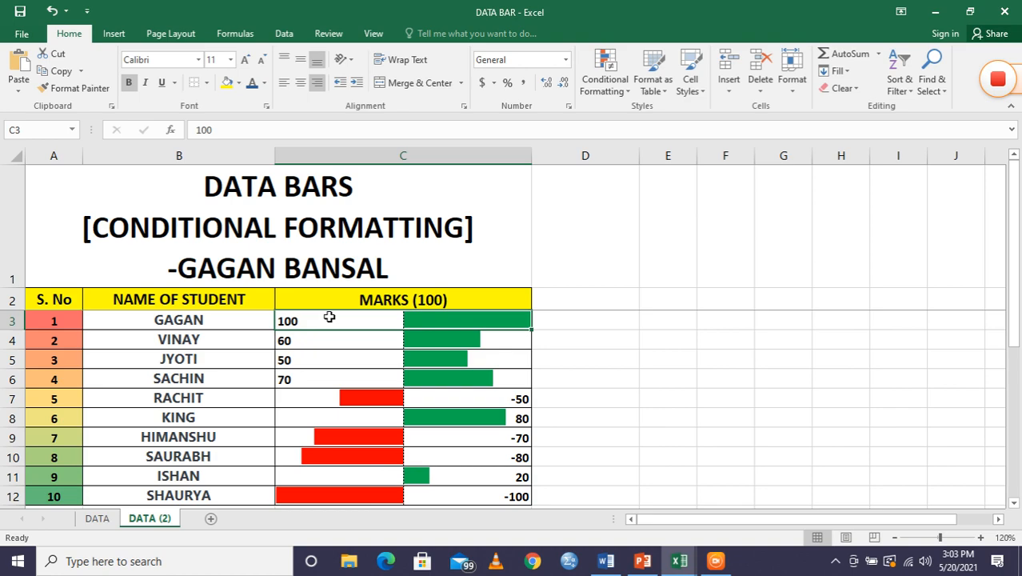
{"action": "left_click_drag", "start_coordinate": [329, 317], "coordinate": [357, 490]}
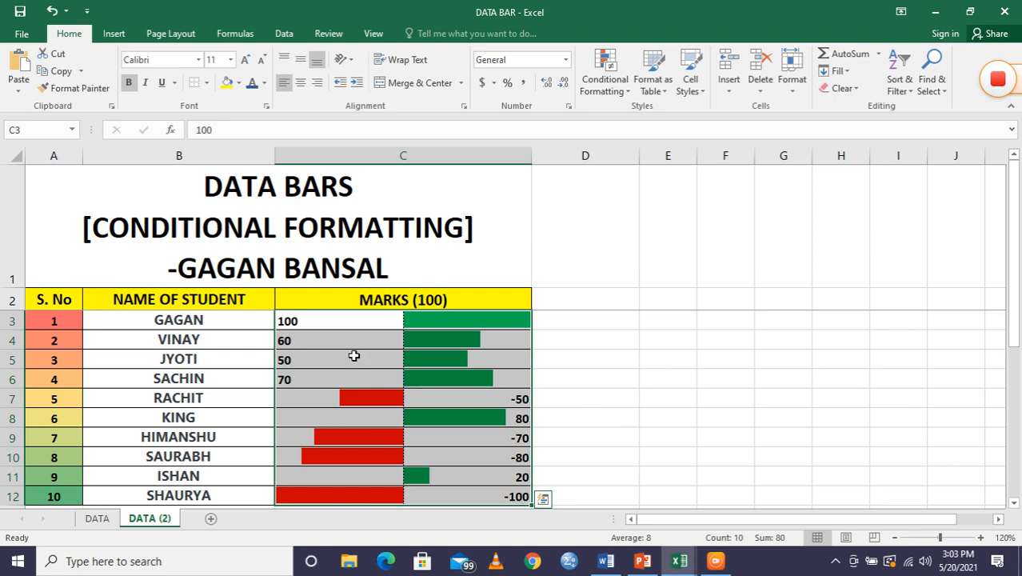
Set the mark in C3 to 30 and compare the data bars across C3:C12.
{"action": "left_click", "coordinate": [322, 320]}
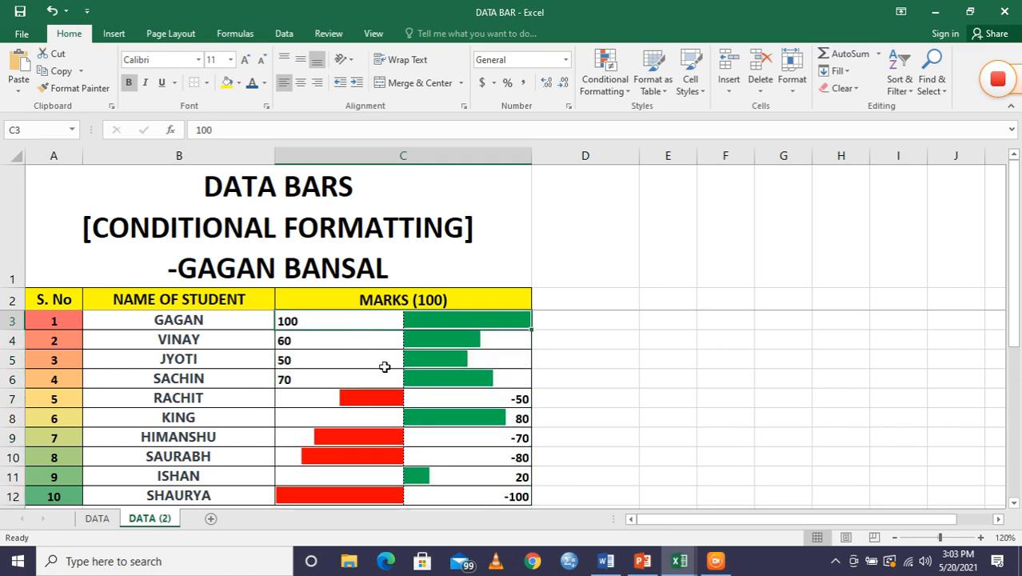
{"action": "type", "text": "30"}
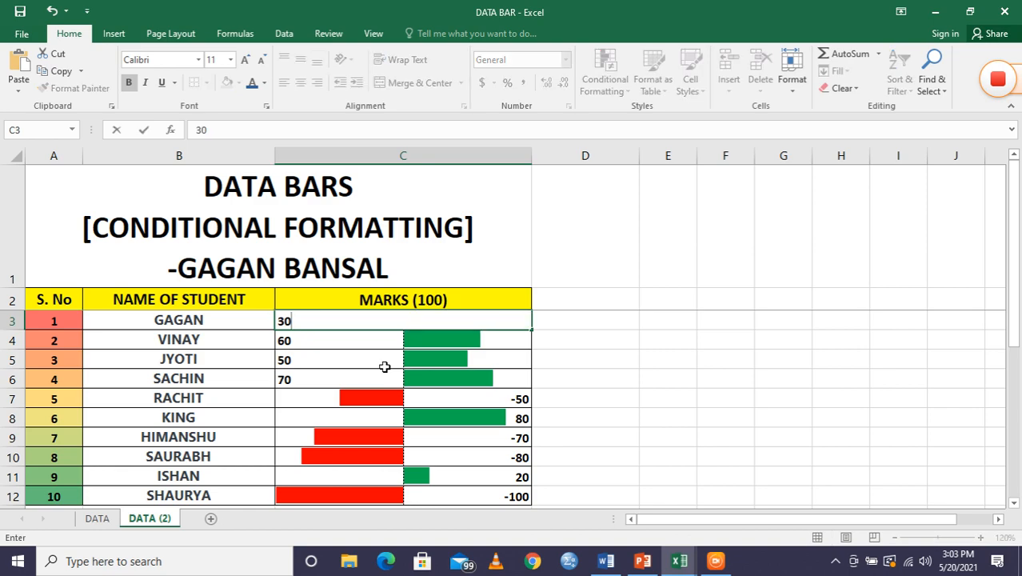
{"action": "key", "text": "Return"}
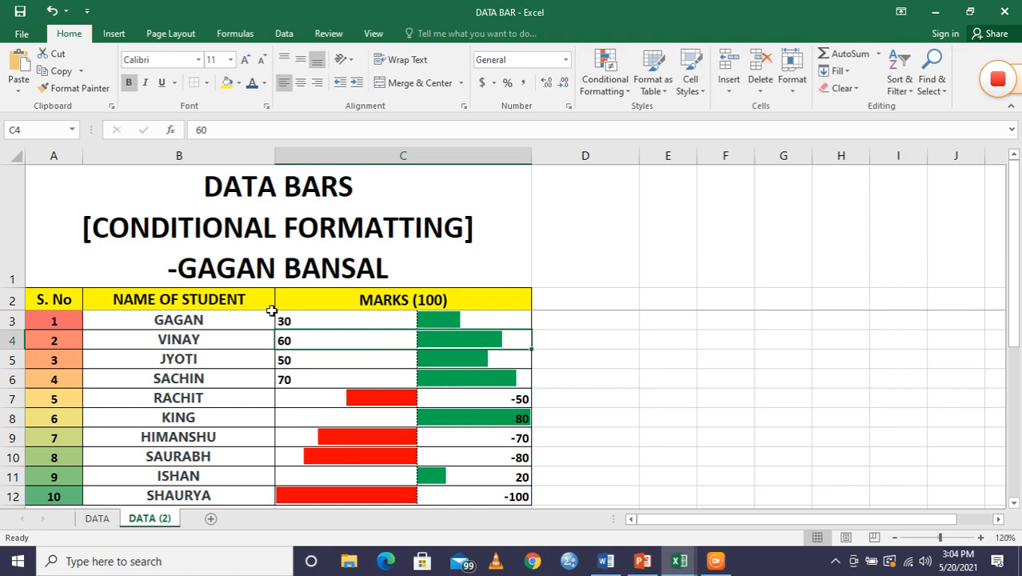
{"action": "left_click_drag", "start_coordinate": [285, 320], "coordinate": [333, 494]}
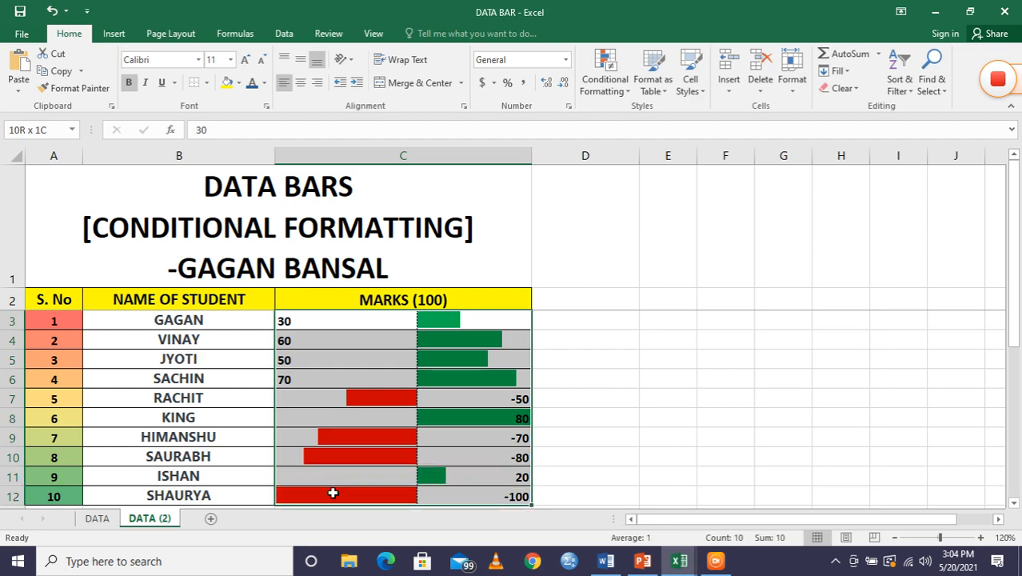
{"action": "left_click", "coordinate": [504, 418]}
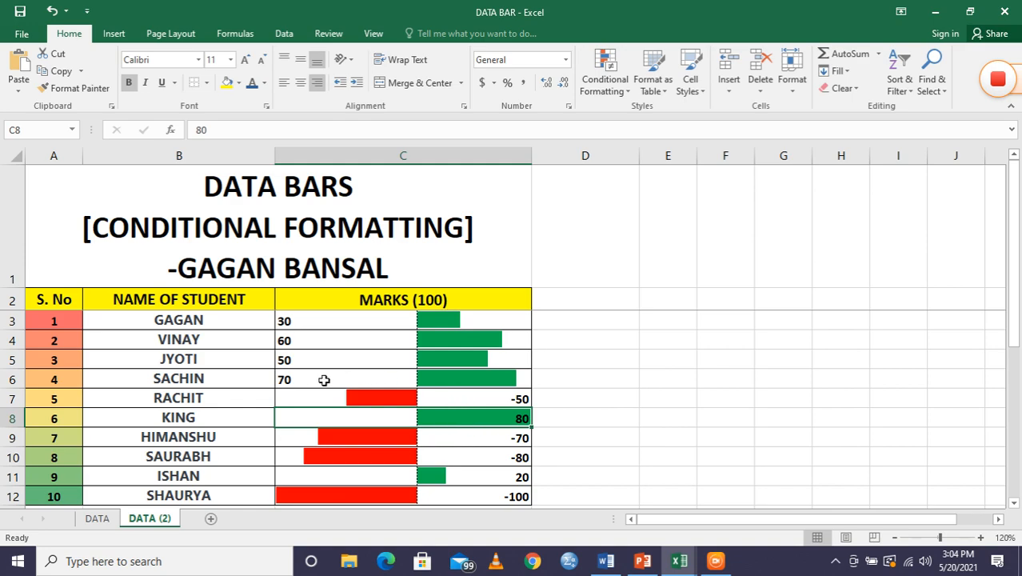
{"action": "left_click", "coordinate": [442, 374]}
{"action": "left_click", "coordinate": [483, 420]}
On the DATA sheet, apply blue solid-fill data bars to the marks in C3:C12.
{"action": "left_click", "coordinate": [97, 519]}
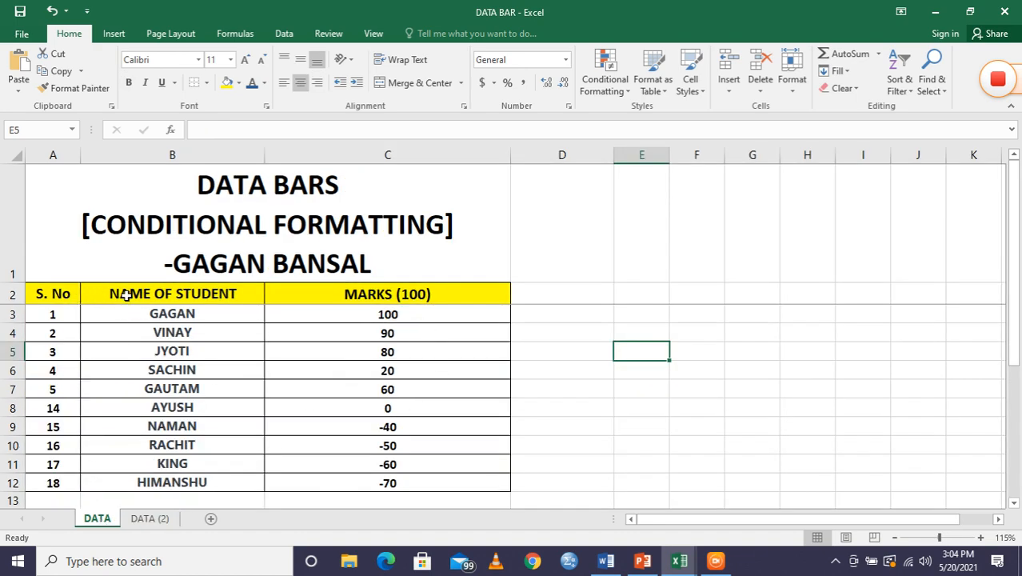
{"action": "left_click", "coordinate": [354, 316]}
{"action": "left_click_drag", "start_coordinate": [355, 316], "coordinate": [371, 480]}
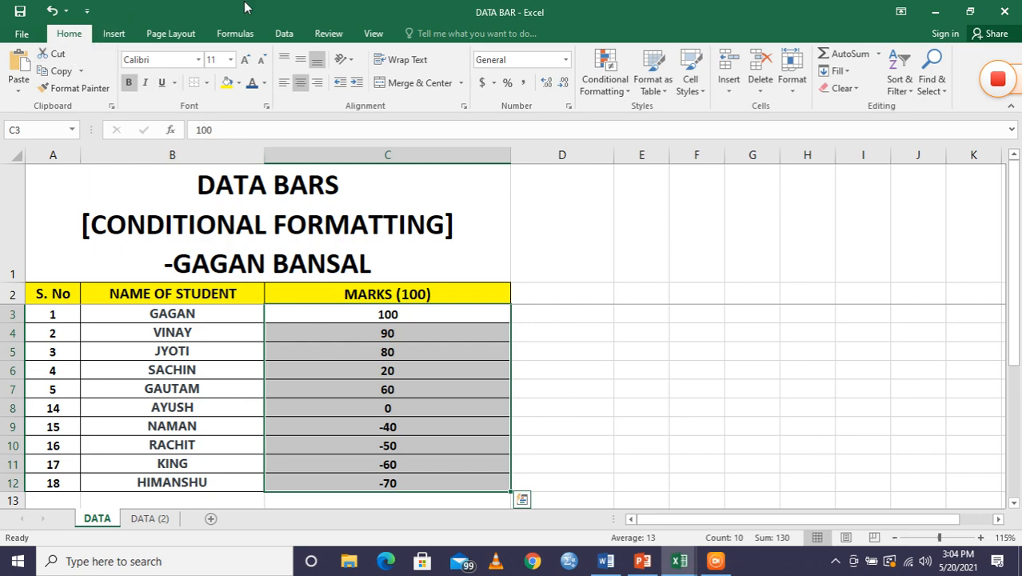
{"action": "left_click", "coordinate": [601, 92]}
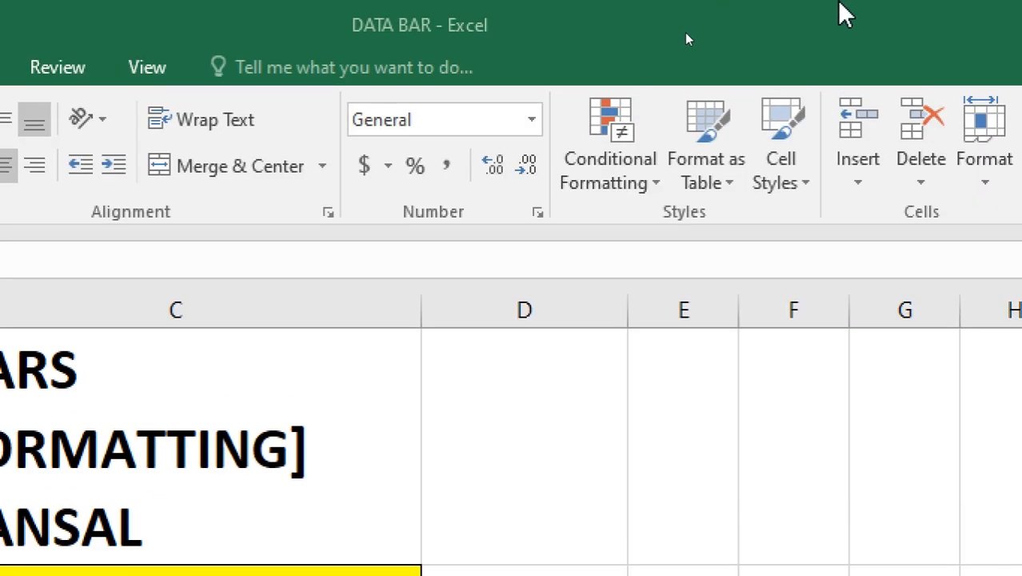
{"action": "left_click", "coordinate": [652, 184]}
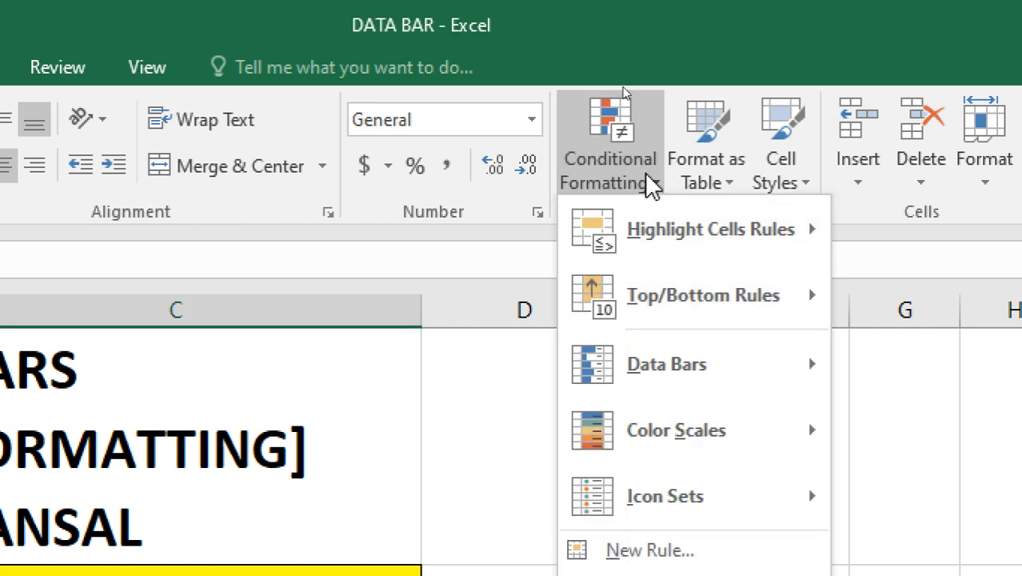
{"action": "mouse_move", "coordinate": [672, 369]}
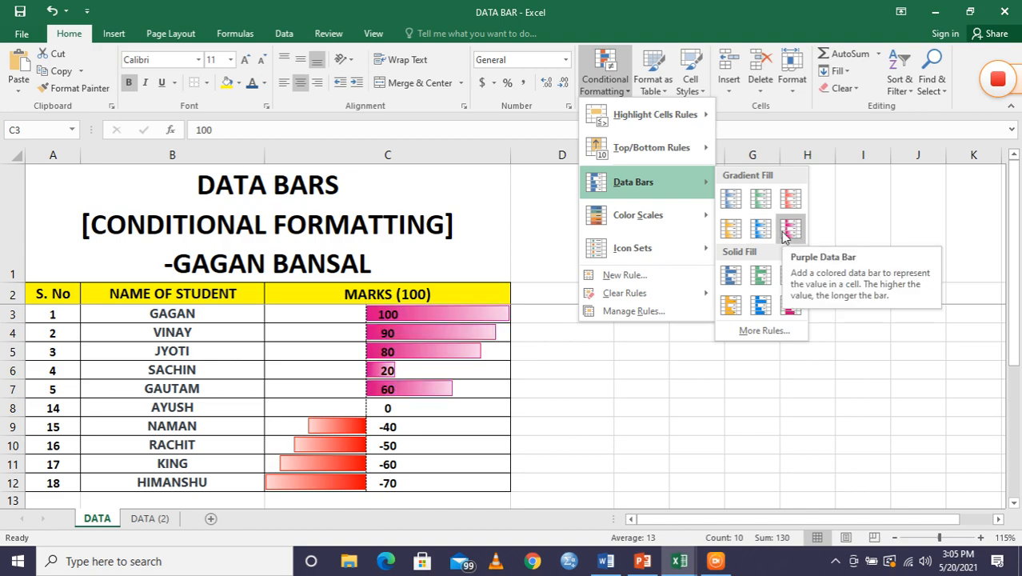
{"action": "left_click", "coordinate": [732, 277]}
{"action": "left_click", "coordinate": [641, 404]}
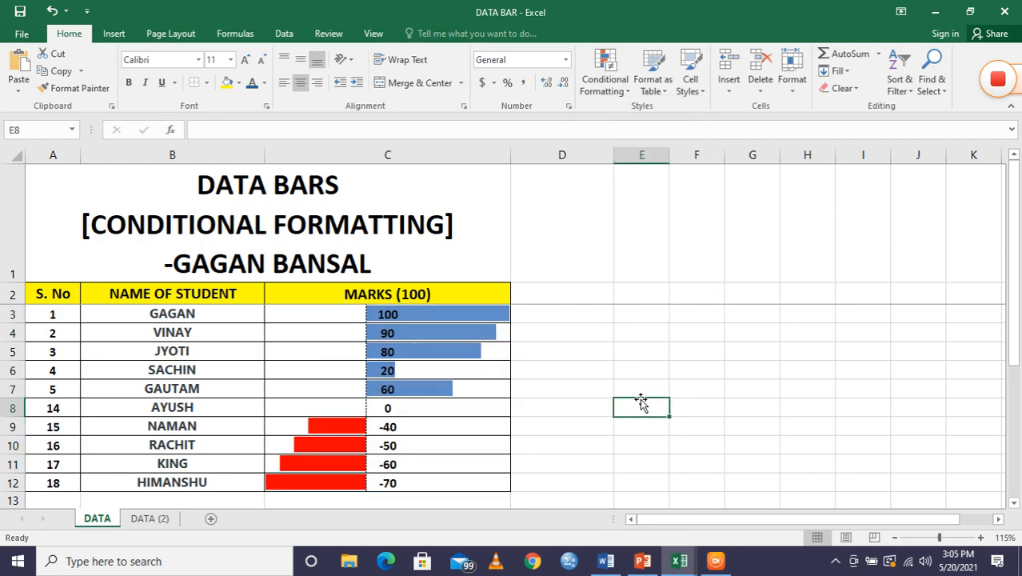
Set the mark in C4 of the DATA sheet to 30.
{"action": "left_click", "coordinate": [461, 335]}
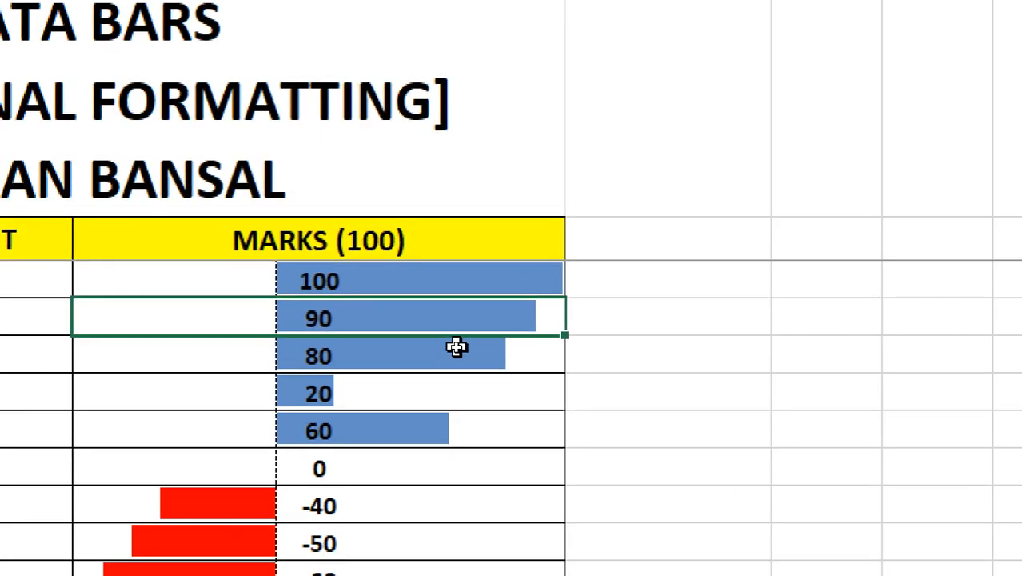
{"action": "type", "text": "30"}
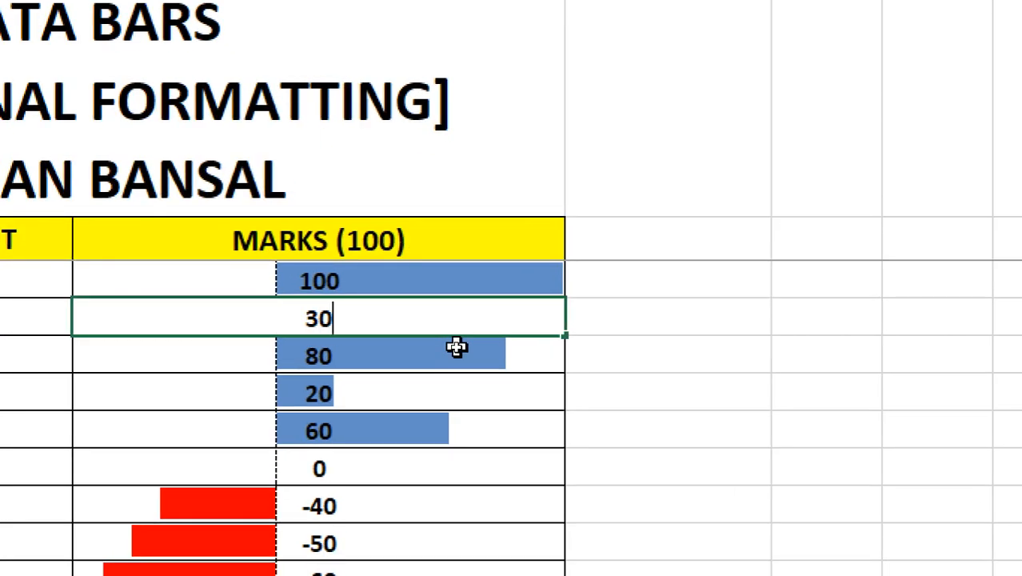
{"action": "key", "text": "Return"}
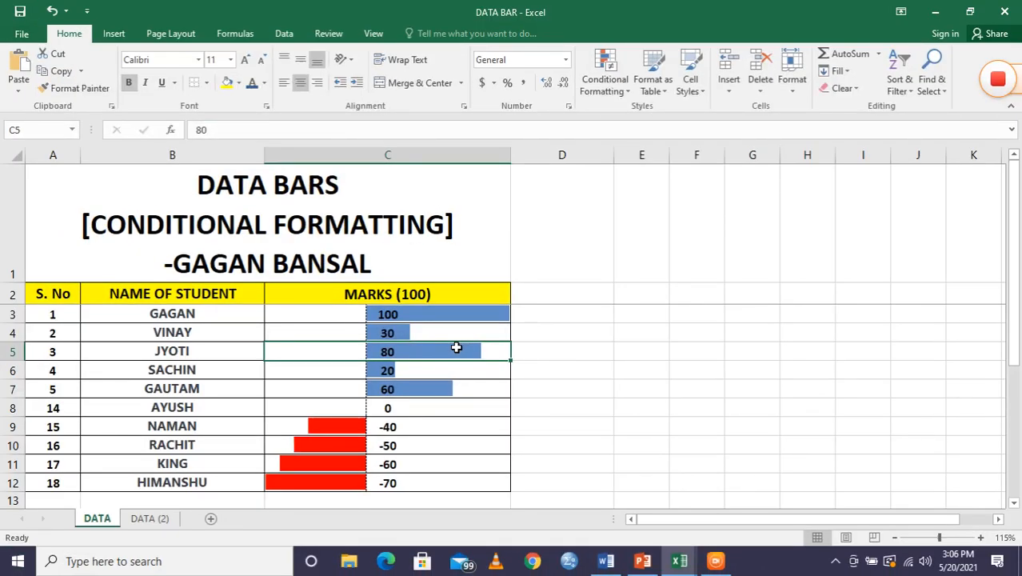
Clear the conditional formatting rules from the entire DATA sheet.
{"action": "left_click_drag", "start_coordinate": [322, 316], "coordinate": [349, 487]}
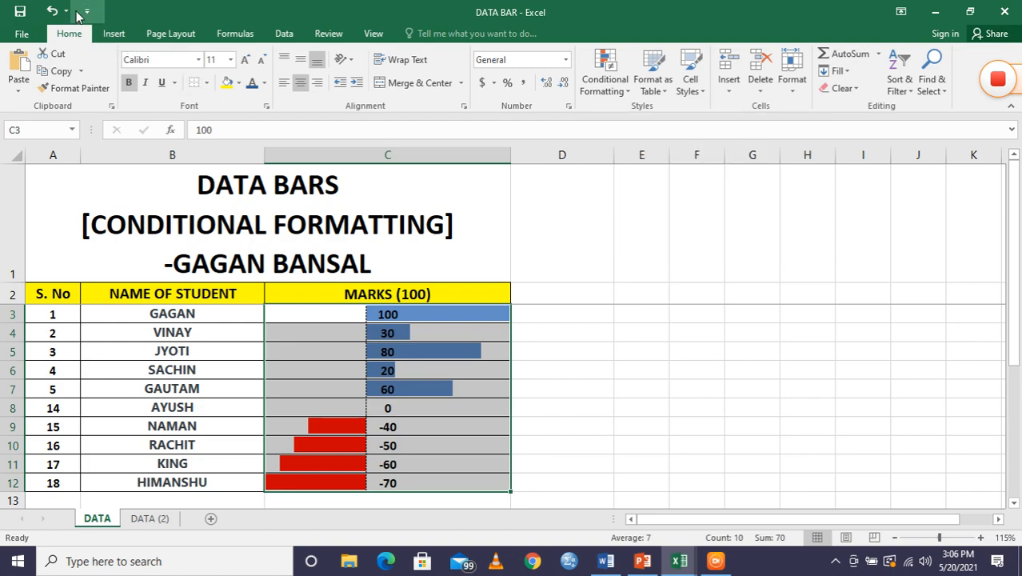
{"action": "left_click", "coordinate": [603, 84]}
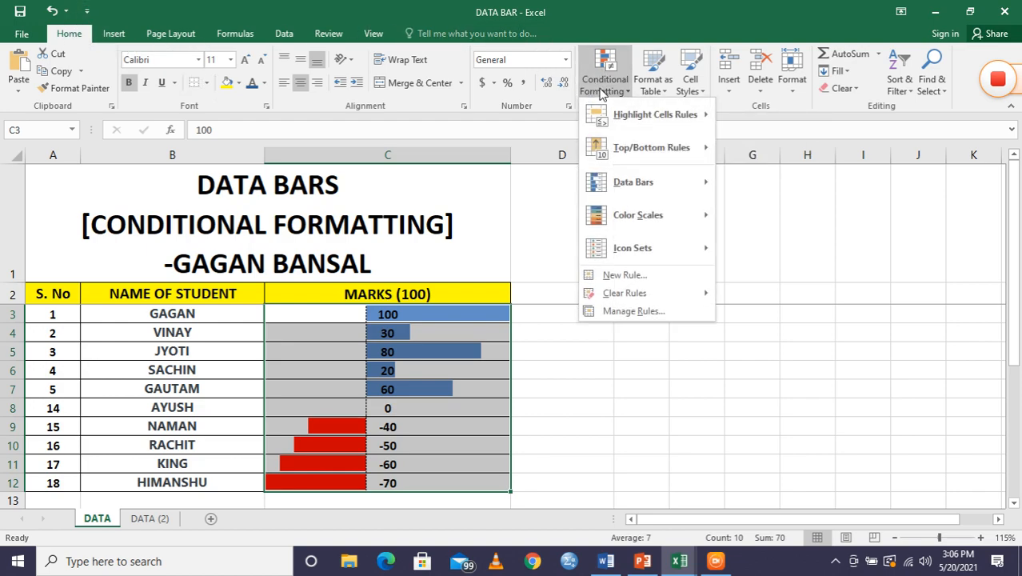
{"action": "mouse_move", "coordinate": [657, 296]}
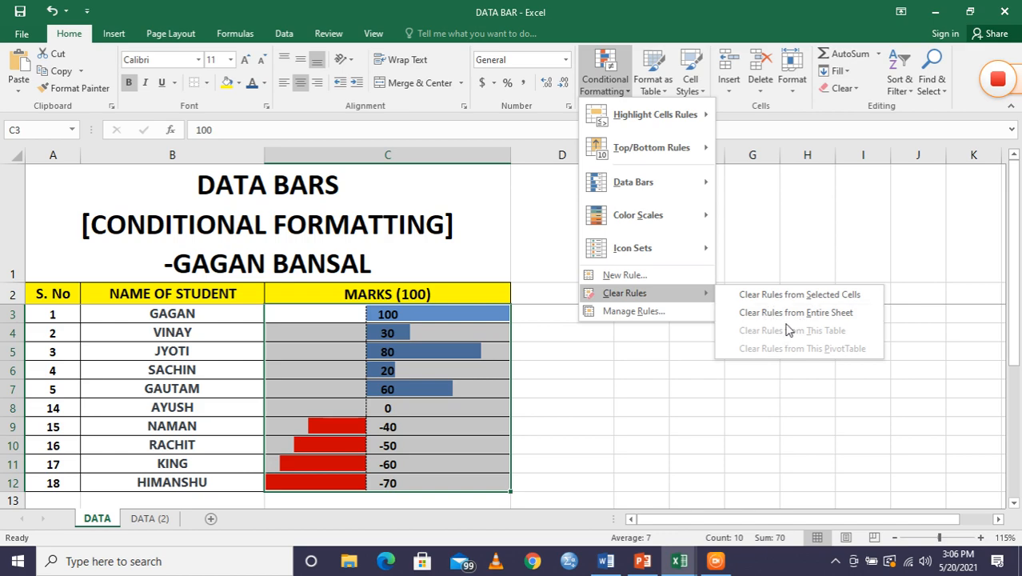
{"action": "left_click", "coordinate": [761, 317]}
{"action": "left_click", "coordinate": [632, 478]}
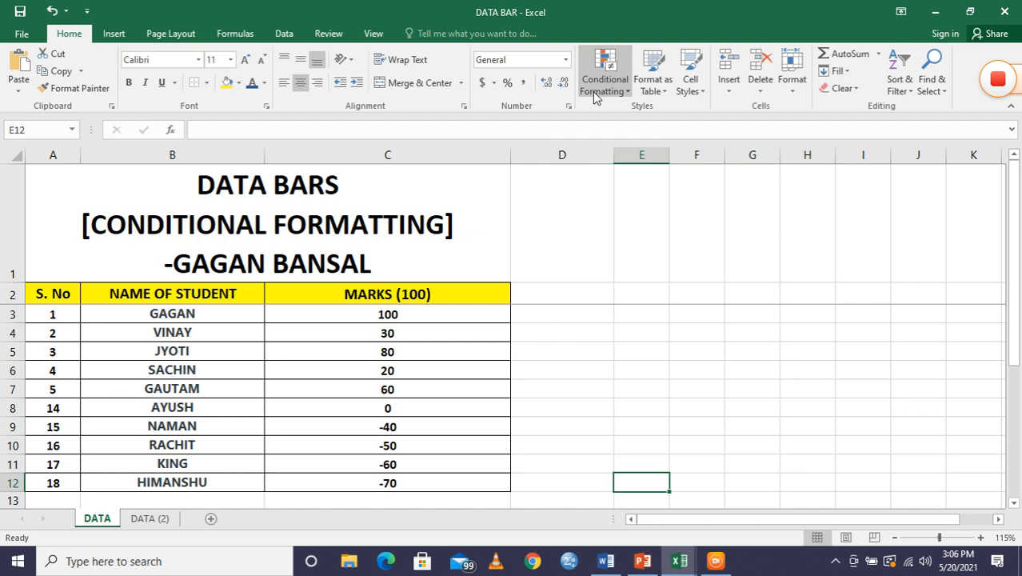
Open a new custom data bar formatting rule for the marks in C3:C12 and move its dialog nearer the table.
{"action": "left_click_drag", "start_coordinate": [445, 309], "coordinate": [446, 485]}
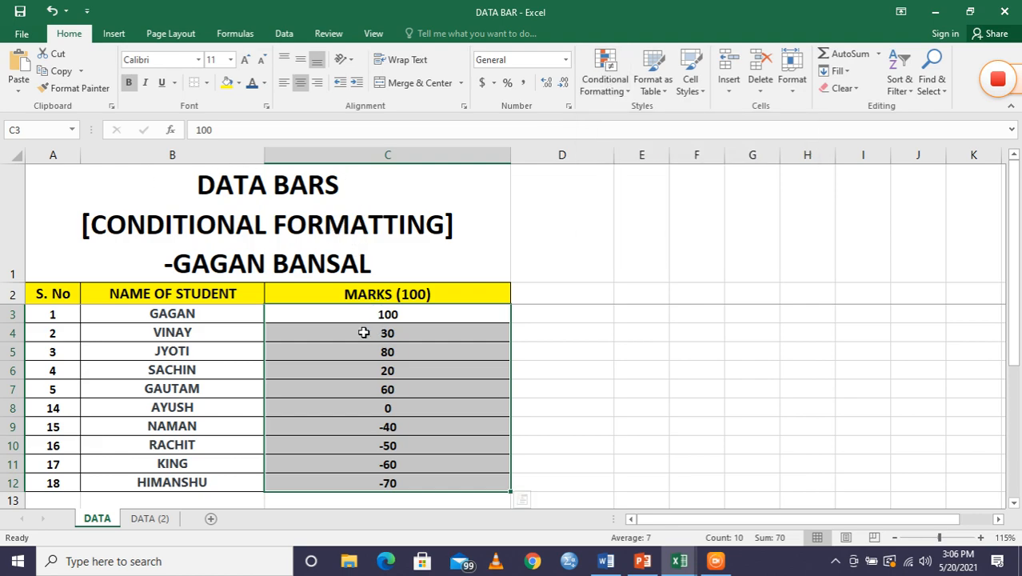
{"action": "left_click", "coordinate": [568, 389]}
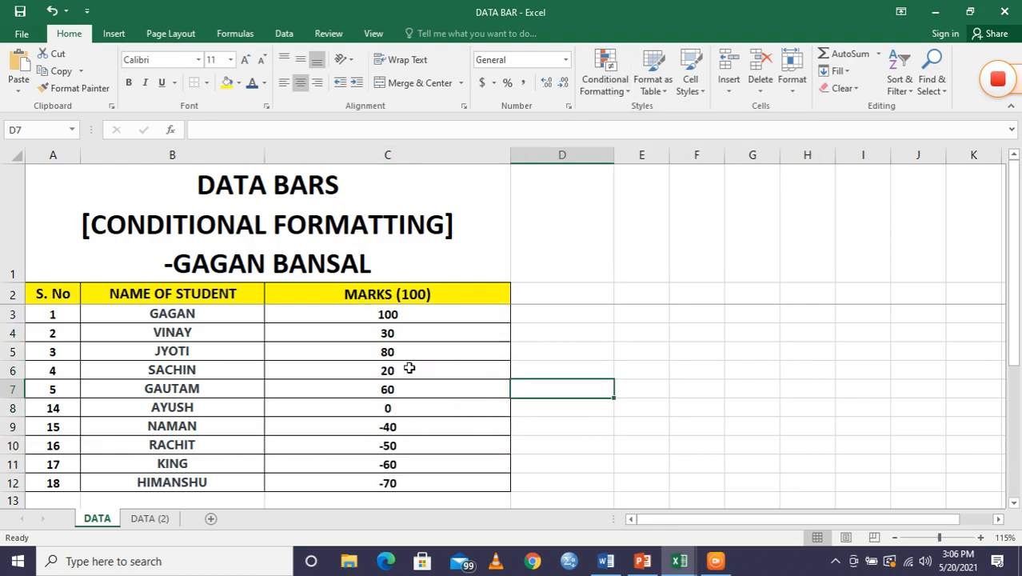
{"action": "left_click", "coordinate": [371, 313]}
{"action": "left_click_drag", "start_coordinate": [370, 313], "coordinate": [387, 485]}
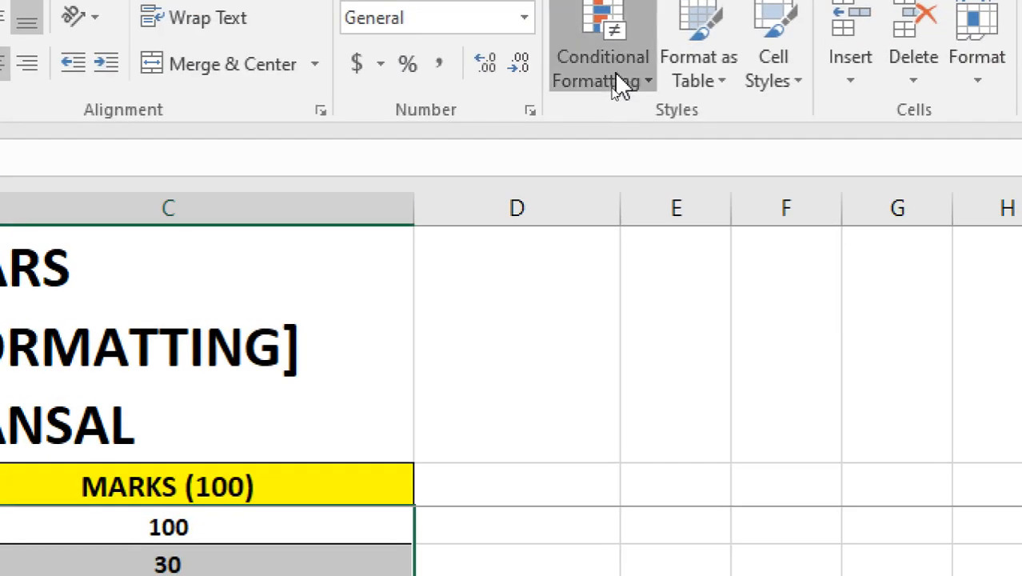
{"action": "left_click", "coordinate": [620, 84]}
{"action": "mouse_move", "coordinate": [653, 248]}
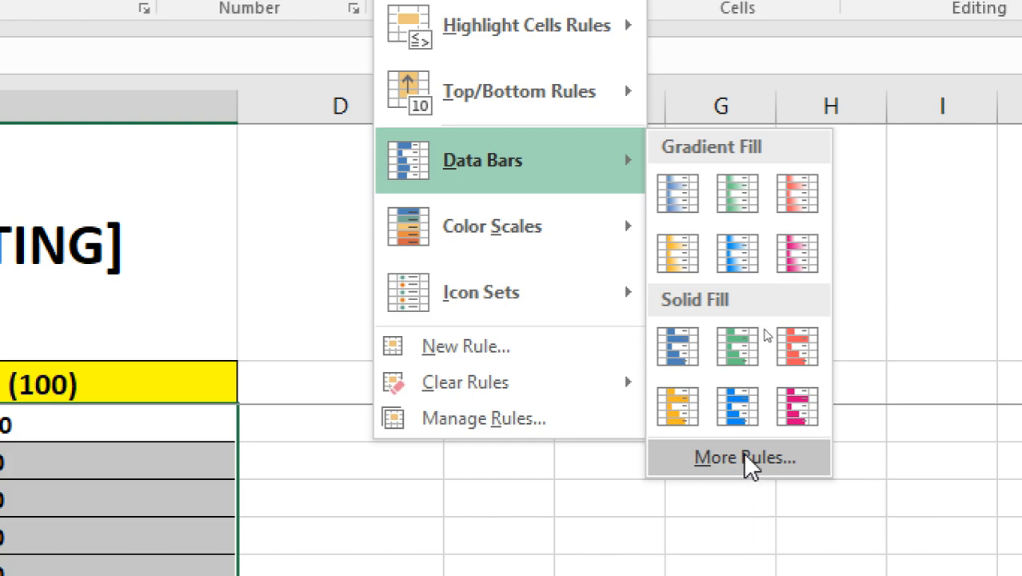
{"action": "left_click", "coordinate": [745, 458]}
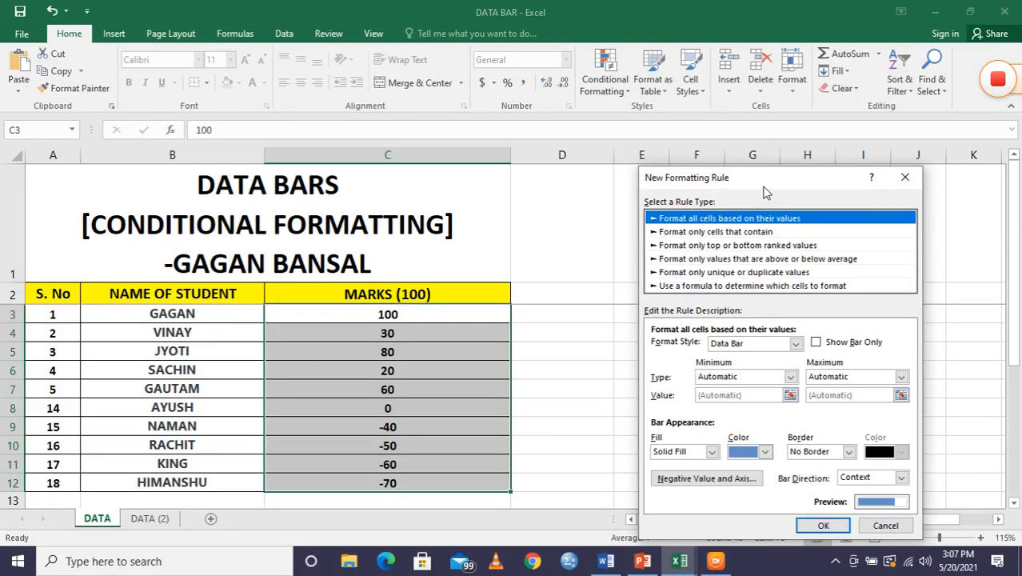
{"action": "left_click_drag", "start_coordinate": [765, 183], "coordinate": [566, 158]}
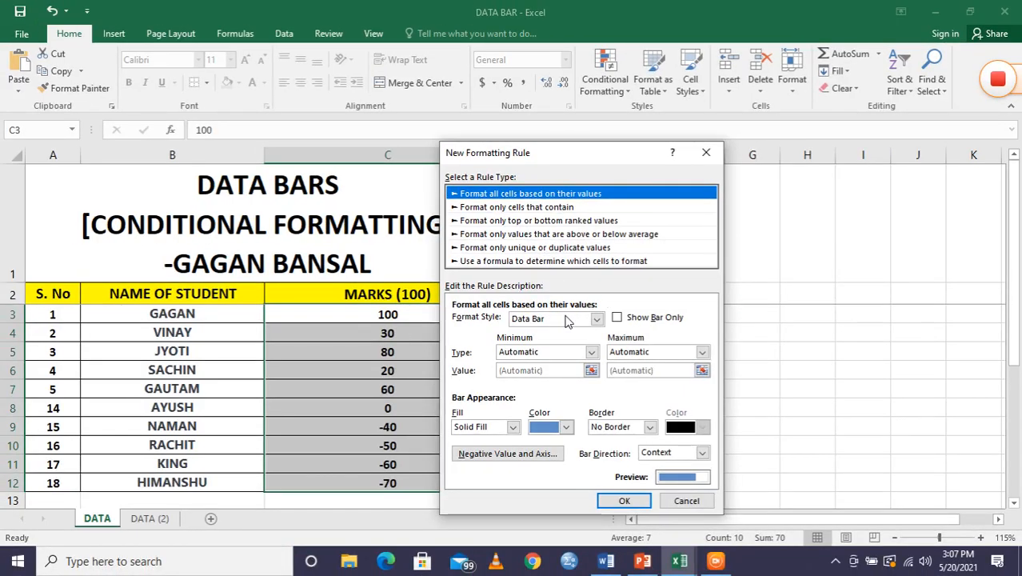
Keep Data Bar as the new rule's format style and Solid Fill as its fill, and set the bar color to green.
{"action": "left_click", "coordinate": [597, 319]}
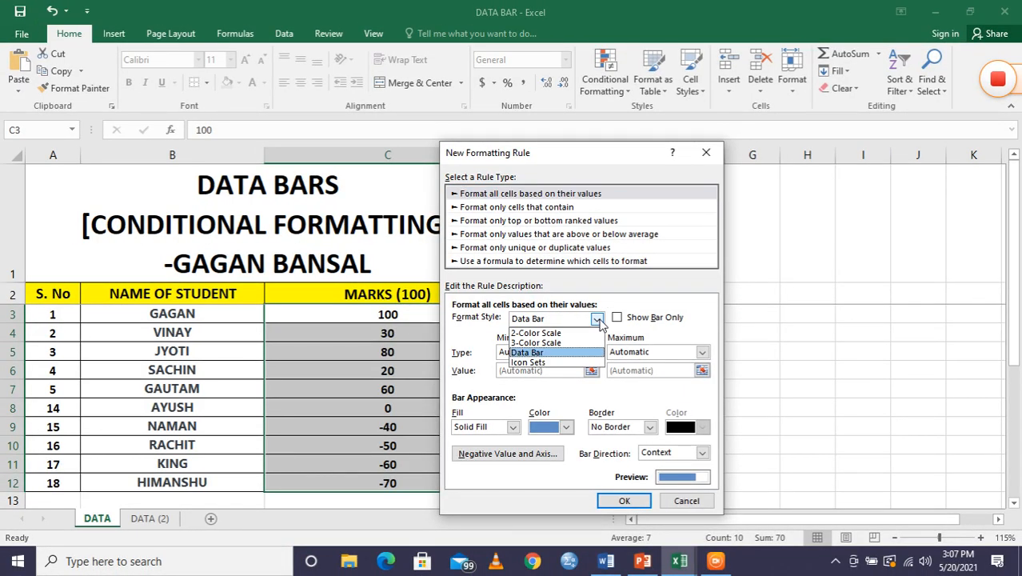
{"action": "left_click", "coordinate": [548, 352]}
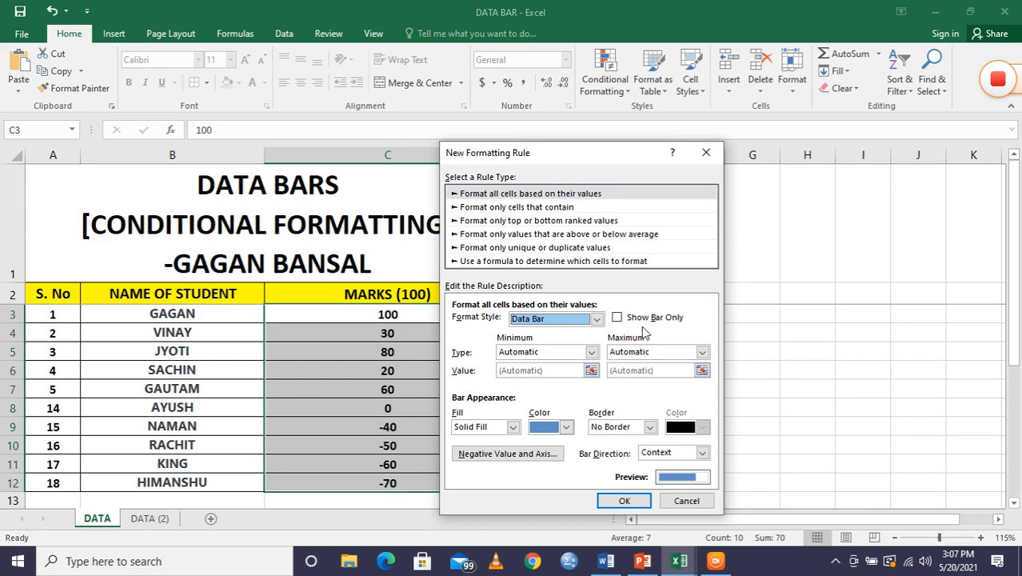
{"action": "left_click_drag", "start_coordinate": [590, 154], "coordinate": [621, 153]}
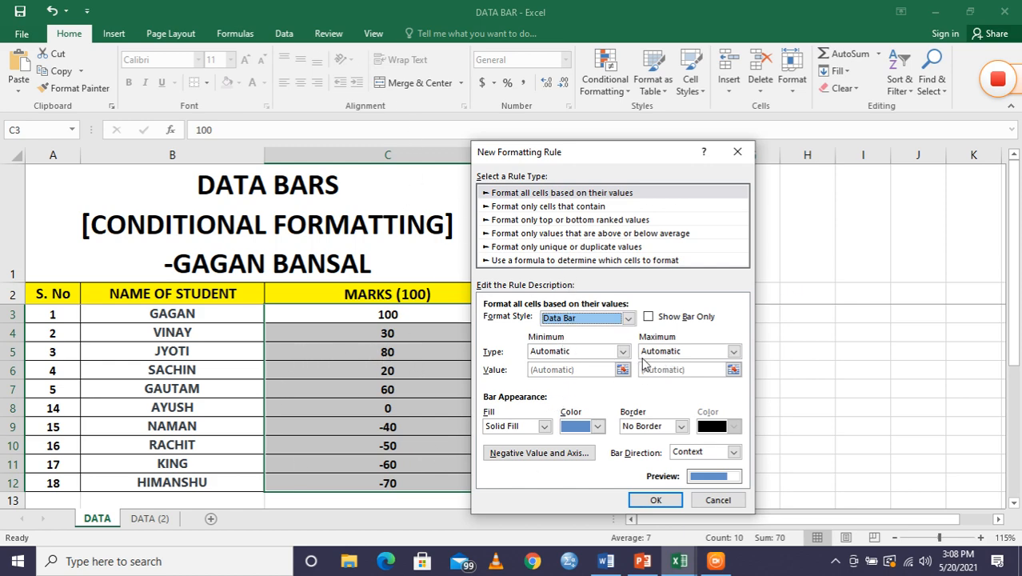
{"action": "left_click", "coordinate": [545, 427]}
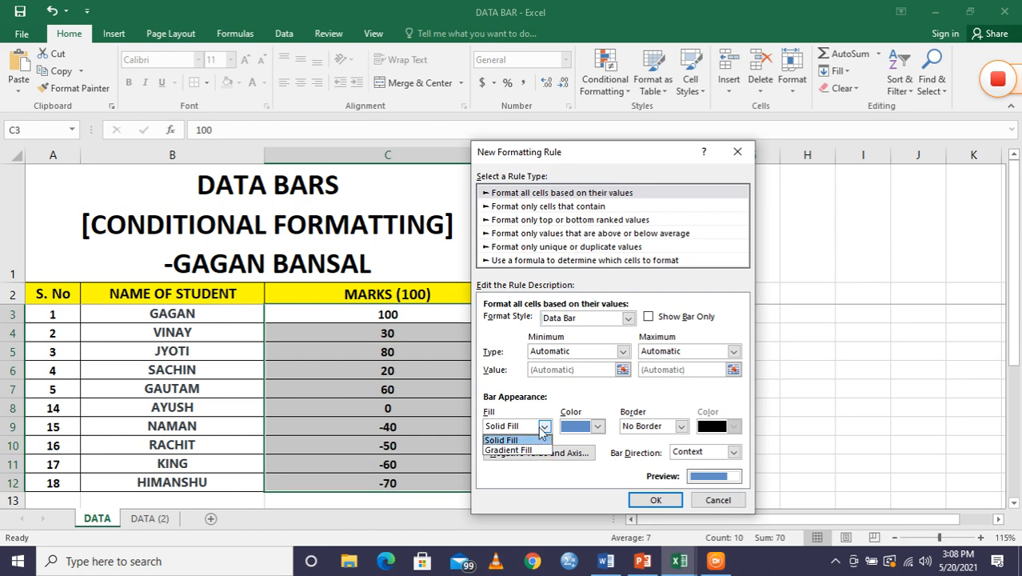
{"action": "left_click", "coordinate": [531, 428]}
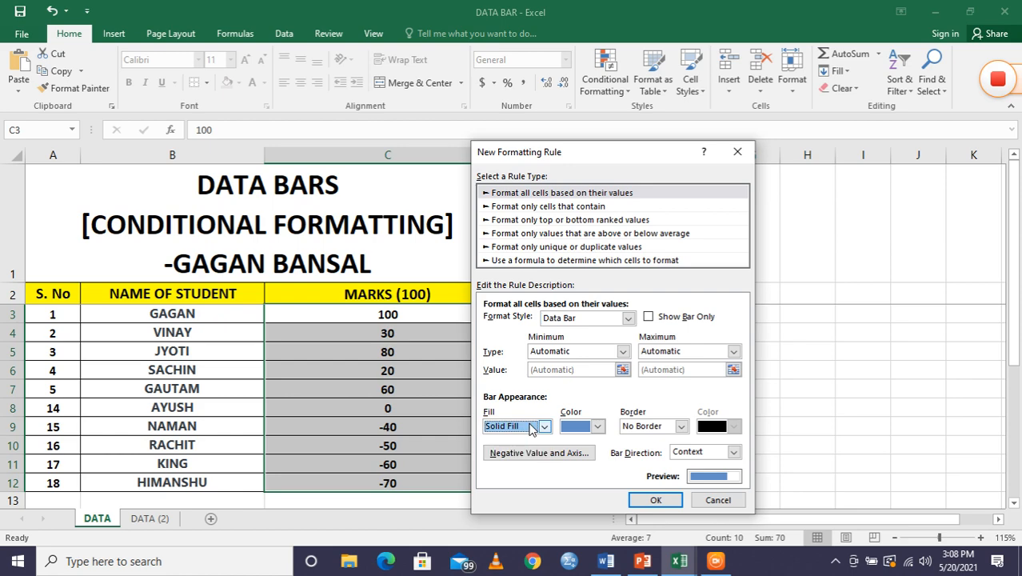
{"action": "left_click", "coordinate": [598, 426]}
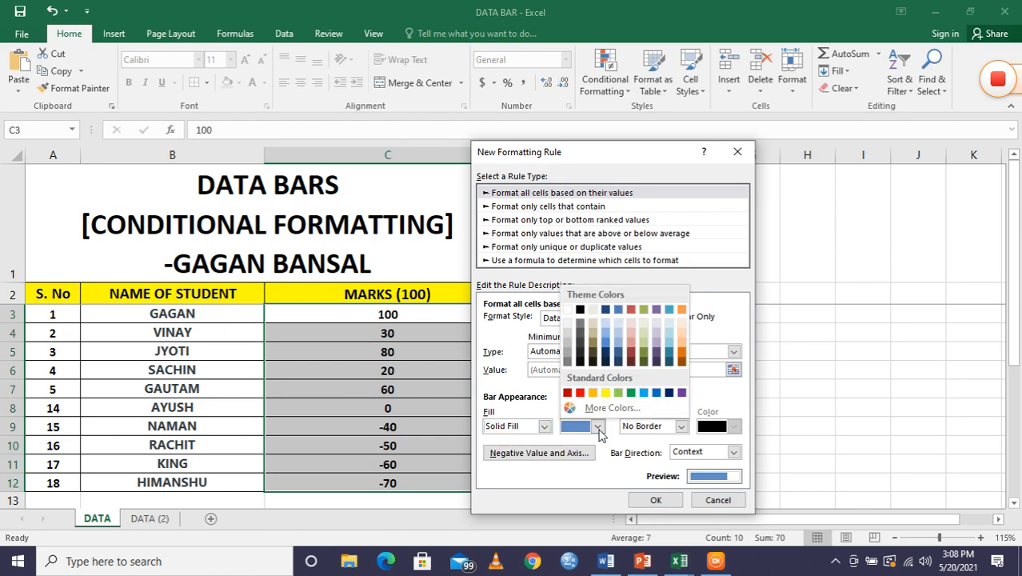
{"action": "left_click", "coordinate": [630, 393]}
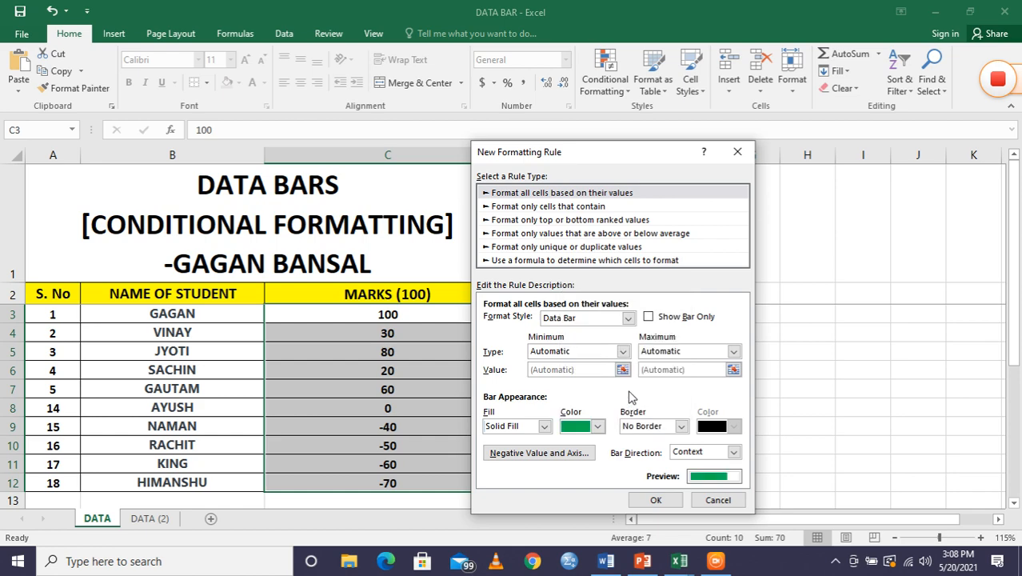
Try Solid Border for the data bars, and return the border setting to No Border.
{"action": "left_click", "coordinate": [680, 427]}
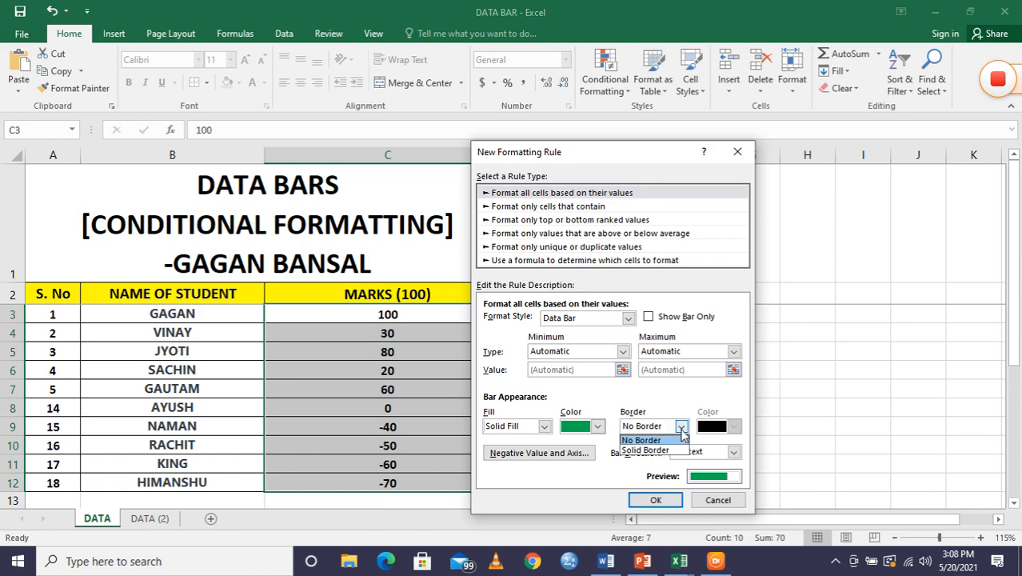
{"action": "left_click", "coordinate": [681, 431]}
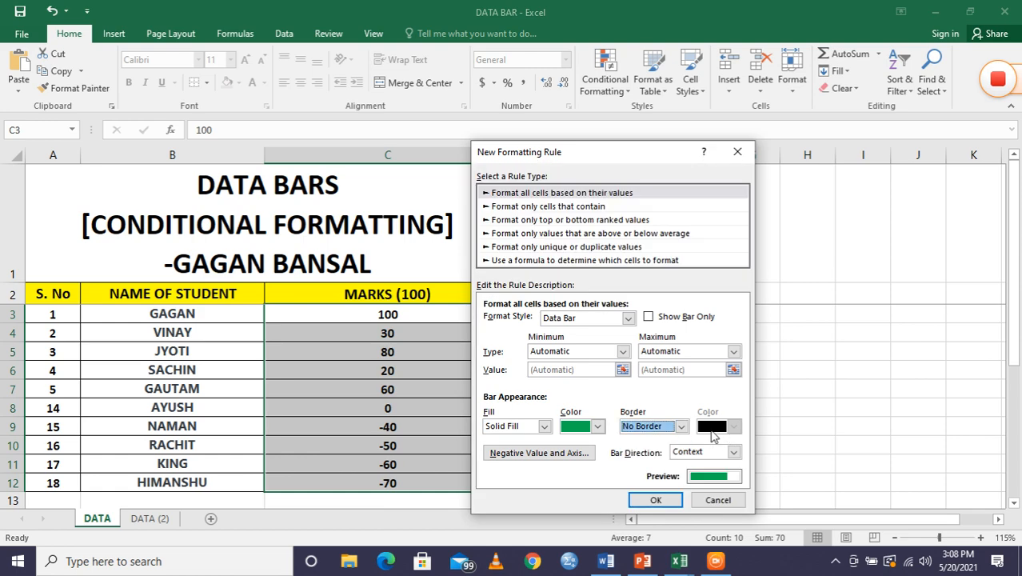
{"action": "left_click", "coordinate": [682, 428]}
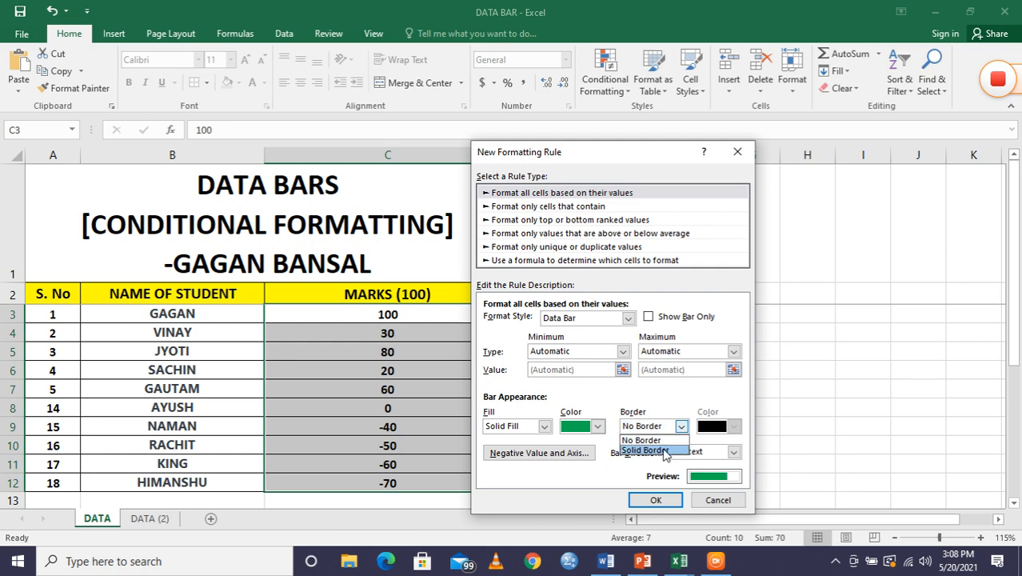
{"action": "left_click", "coordinate": [646, 451]}
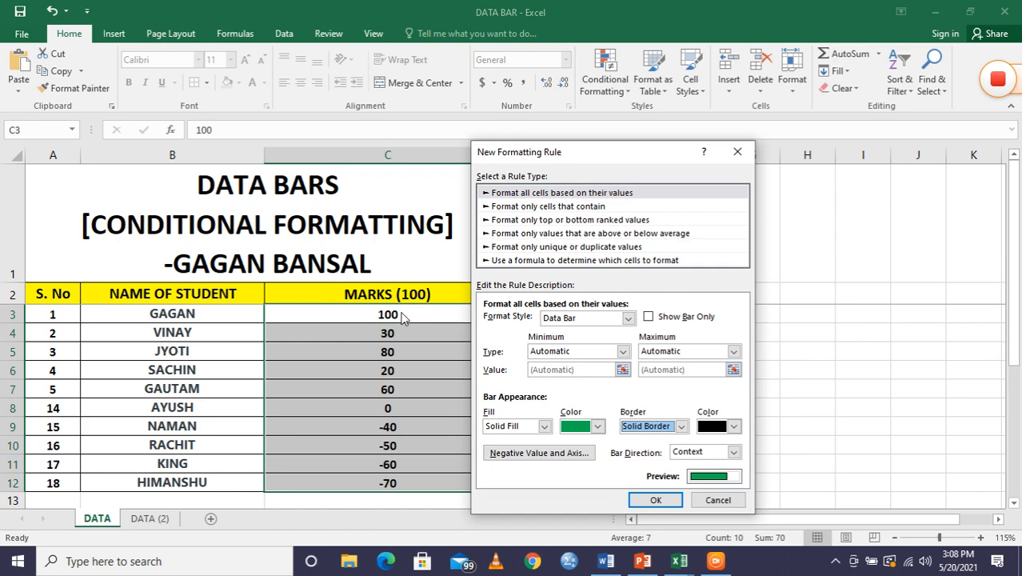
{"action": "left_click", "coordinate": [681, 426]}
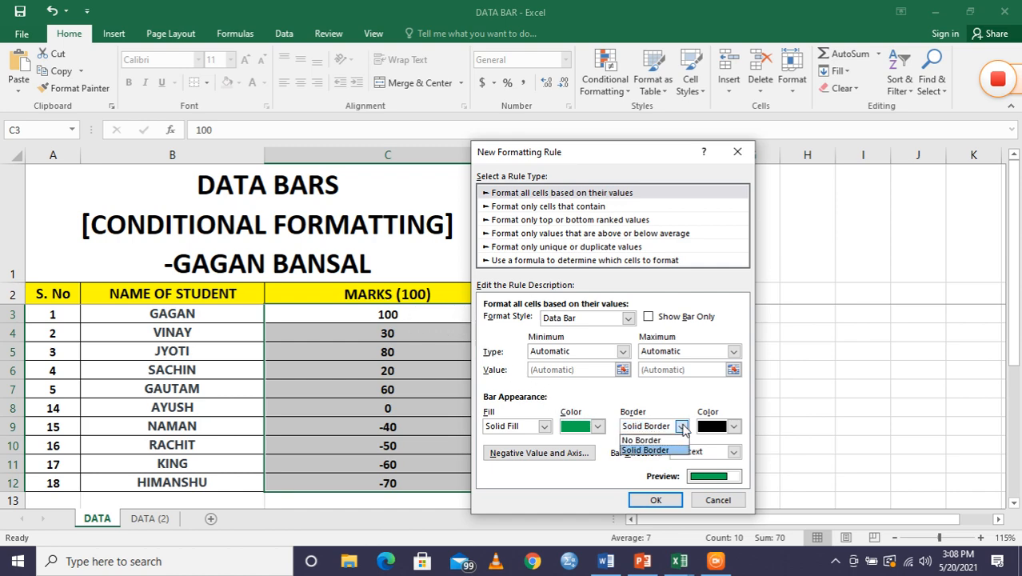
{"action": "left_click", "coordinate": [656, 440]}
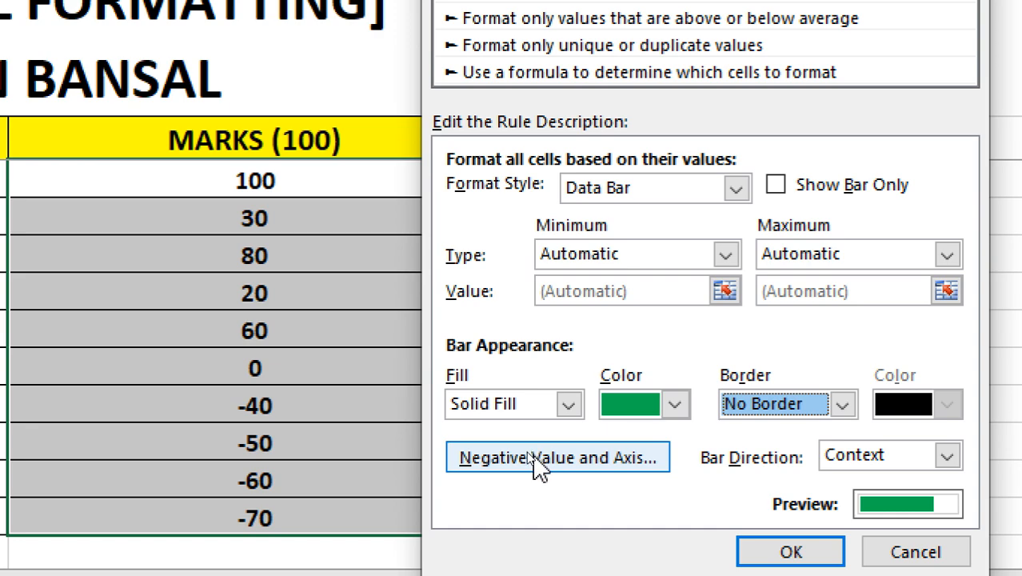
Keep red as the negative bar fill color with the automatic axis position, and apply the data bar rule to C3:C12.
{"action": "left_click", "coordinate": [529, 463]}
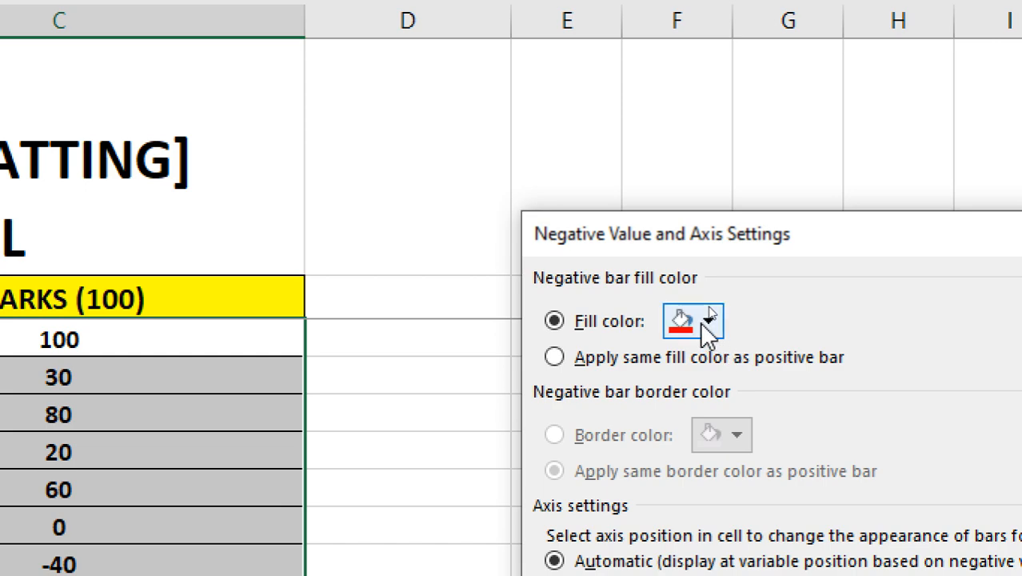
{"action": "left_click", "coordinate": [707, 321]}
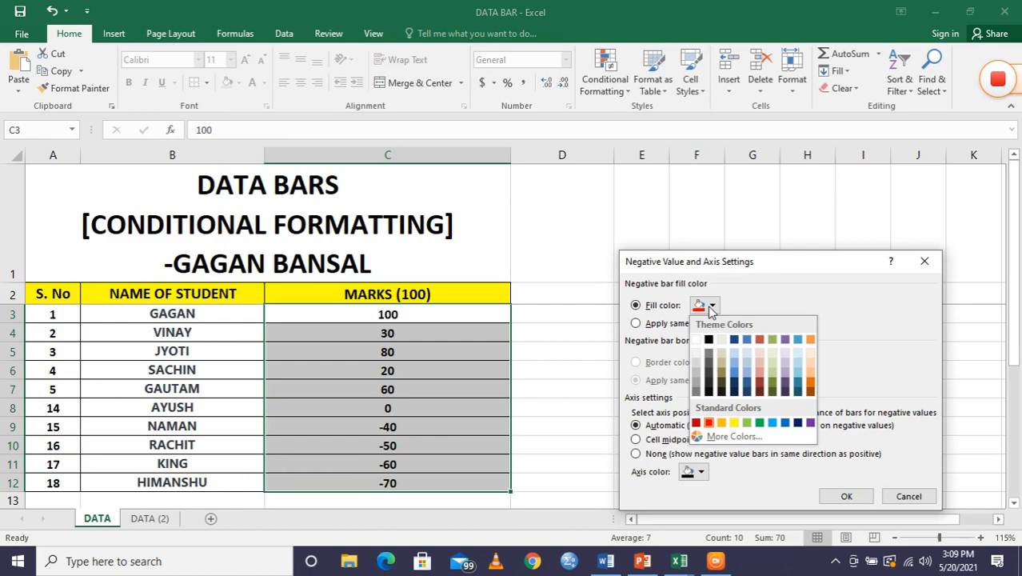
{"action": "left_click", "coordinate": [788, 281]}
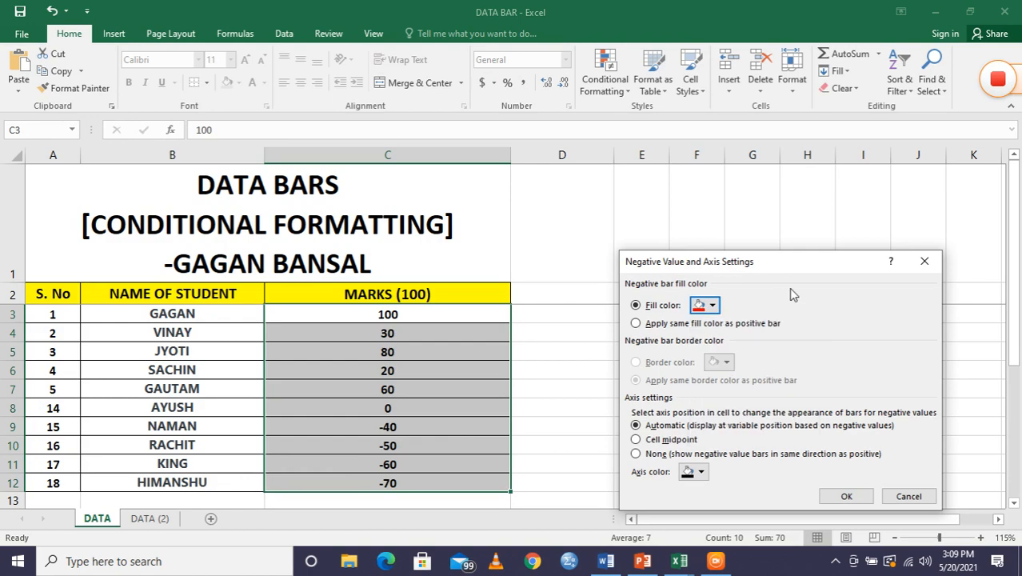
{"action": "left_click", "coordinate": [865, 498]}
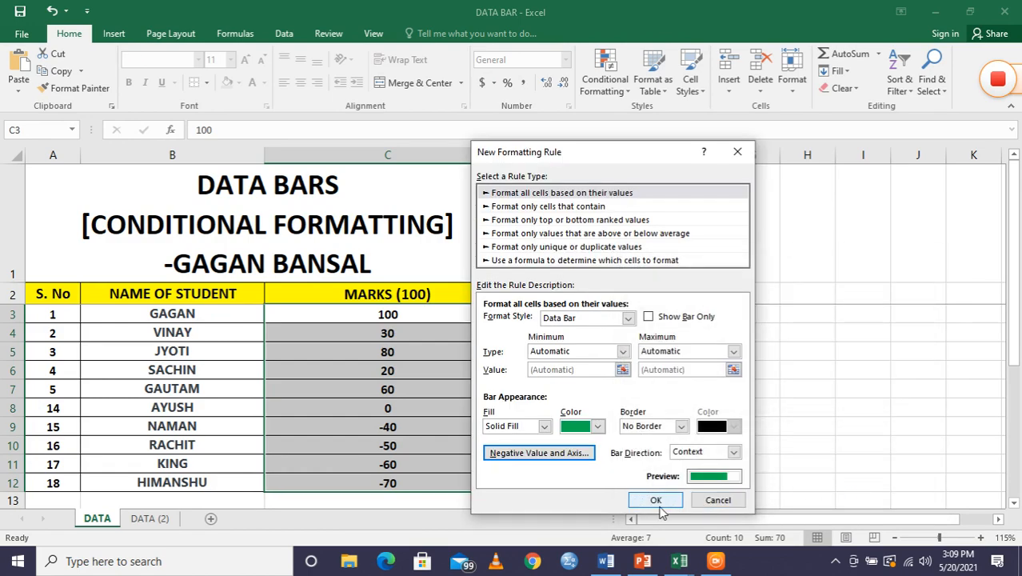
{"action": "left_click", "coordinate": [656, 501]}
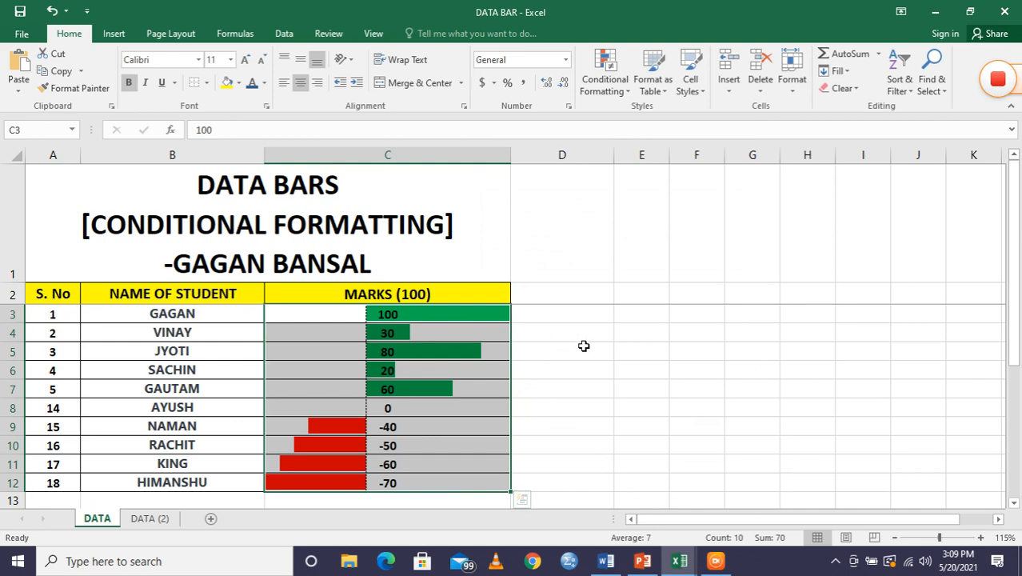
Inspect the data bars across all marks in C3:C12 and those of the positive marks in C3:C7.
{"action": "left_click", "coordinate": [306, 314]}
{"action": "left_click_drag", "start_coordinate": [306, 314], "coordinate": [395, 476]}
{"action": "left_click", "coordinate": [525, 366]}
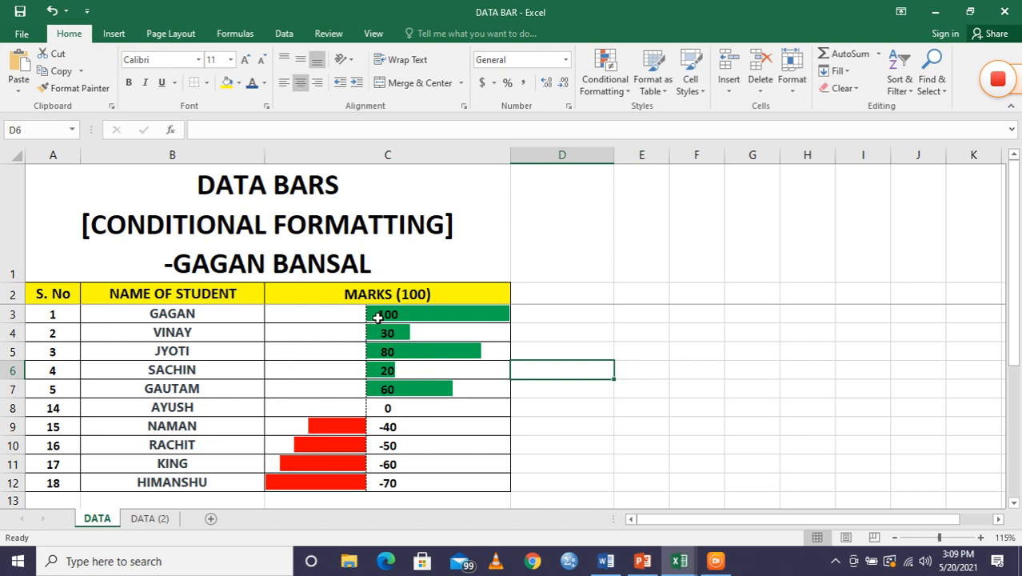
{"action": "left_click_drag", "start_coordinate": [390, 314], "coordinate": [378, 386]}
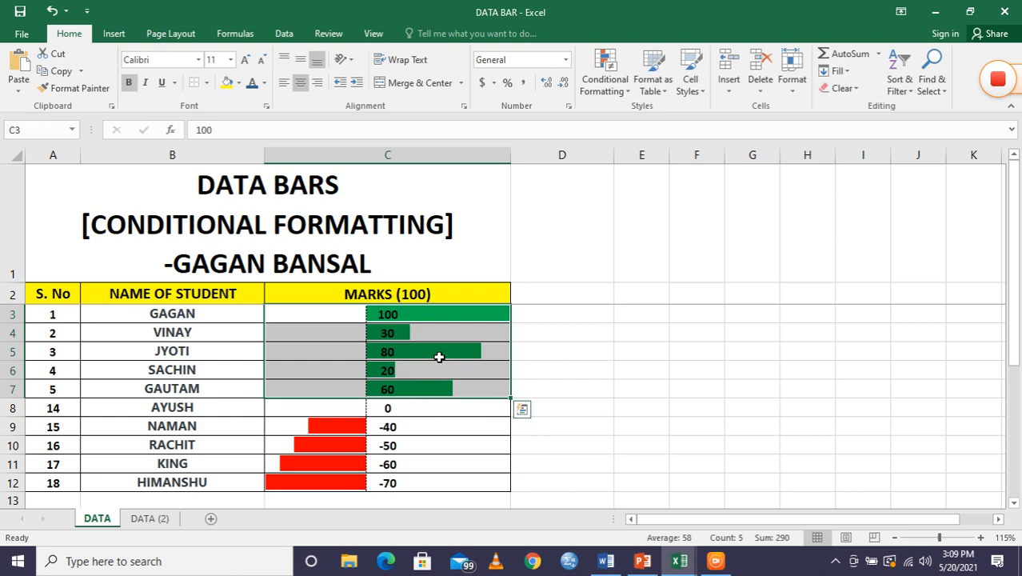
{"action": "left_click", "coordinate": [567, 408]}
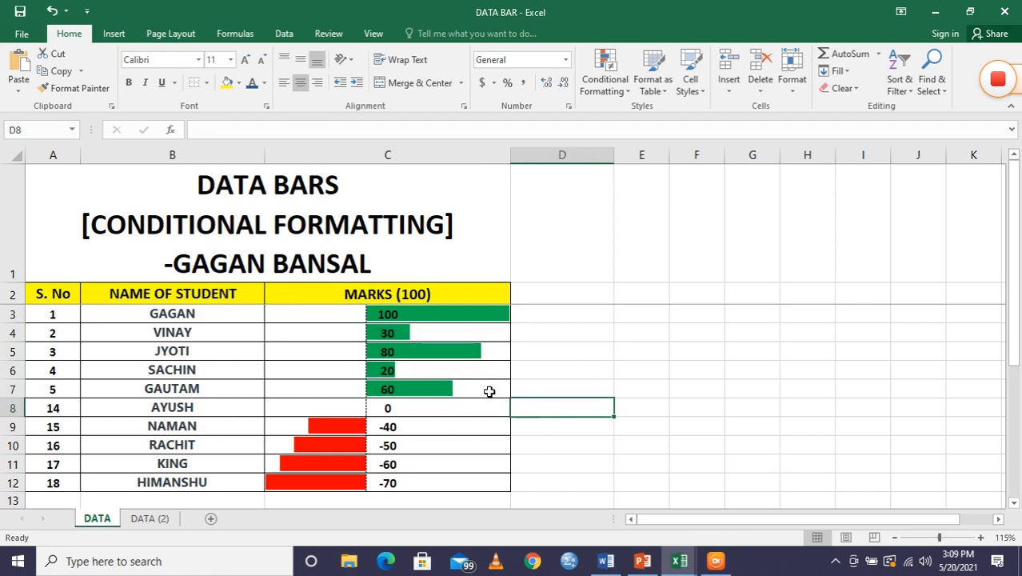
Set the mark in C5 to -80 and compare its bar with the negative marks in C9:C12.
{"action": "left_click", "coordinate": [427, 350]}
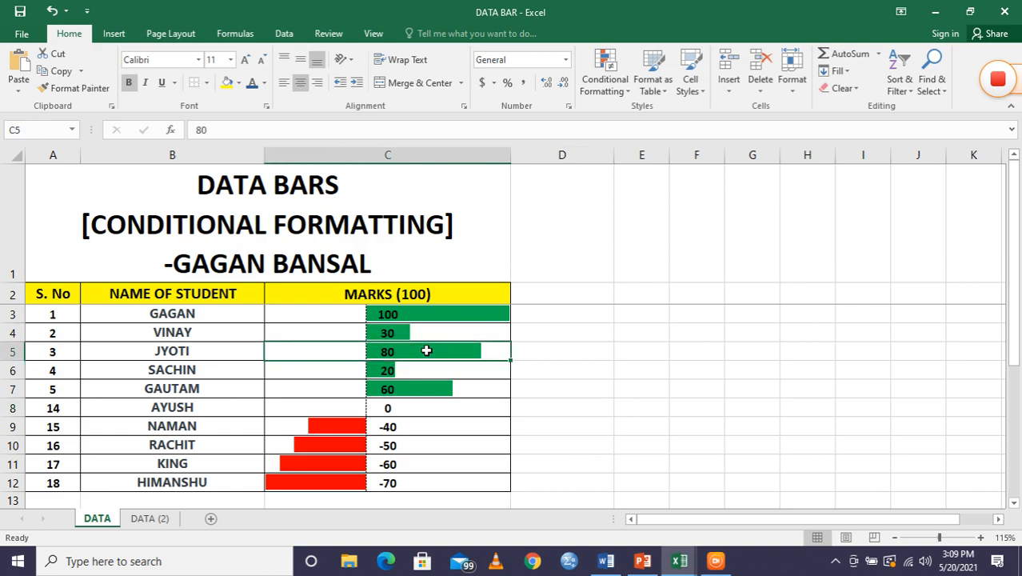
{"action": "type", "text": "-"}
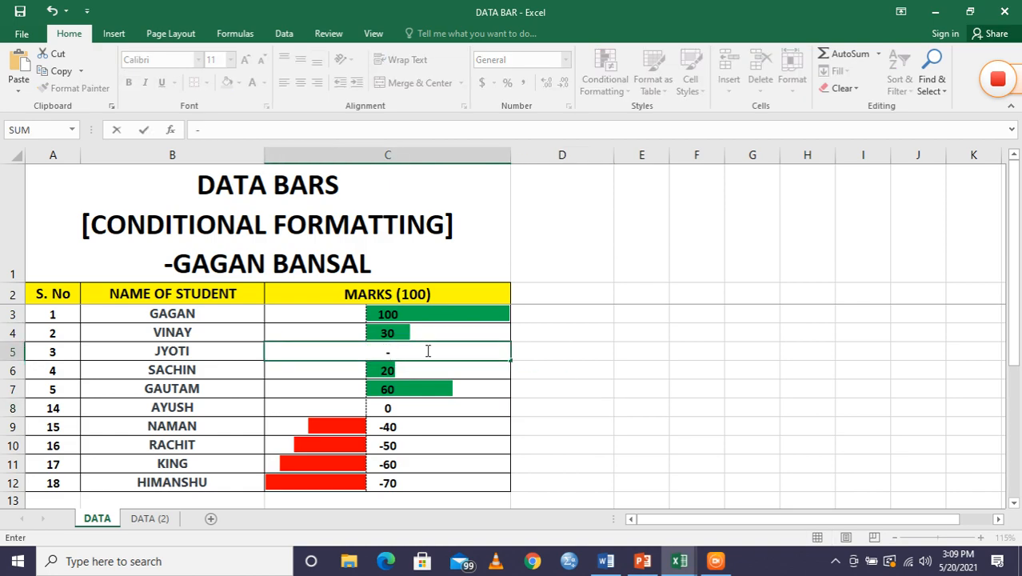
{"action": "type", "text": "80"}
{"action": "key", "text": "Return"}
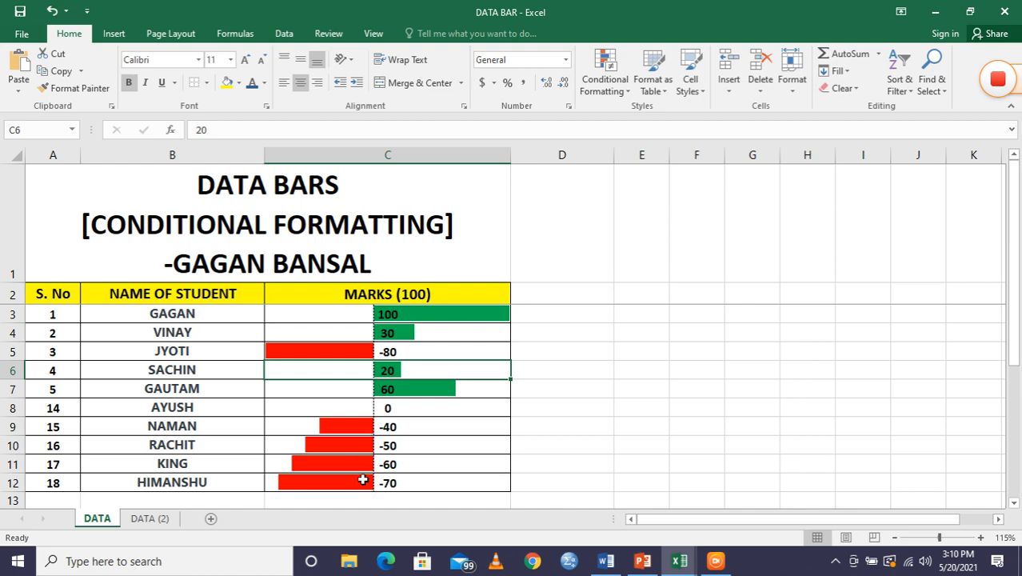
{"action": "left_click_drag", "start_coordinate": [362, 484], "coordinate": [361, 421]}
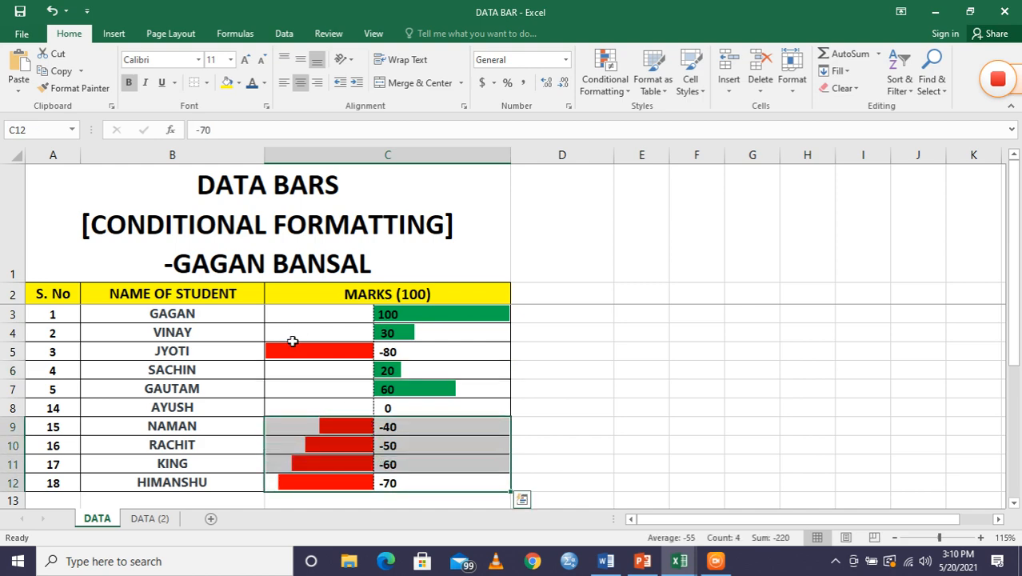
Set the mark in C5 of the DATA sheet to 40.
{"action": "left_click", "coordinate": [413, 351]}
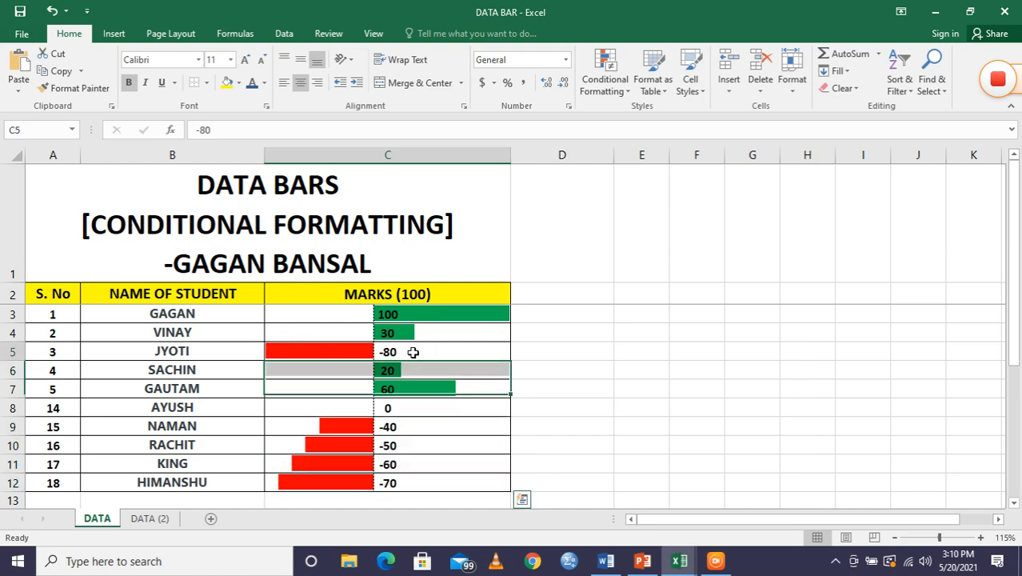
{"action": "type", "text": "40"}
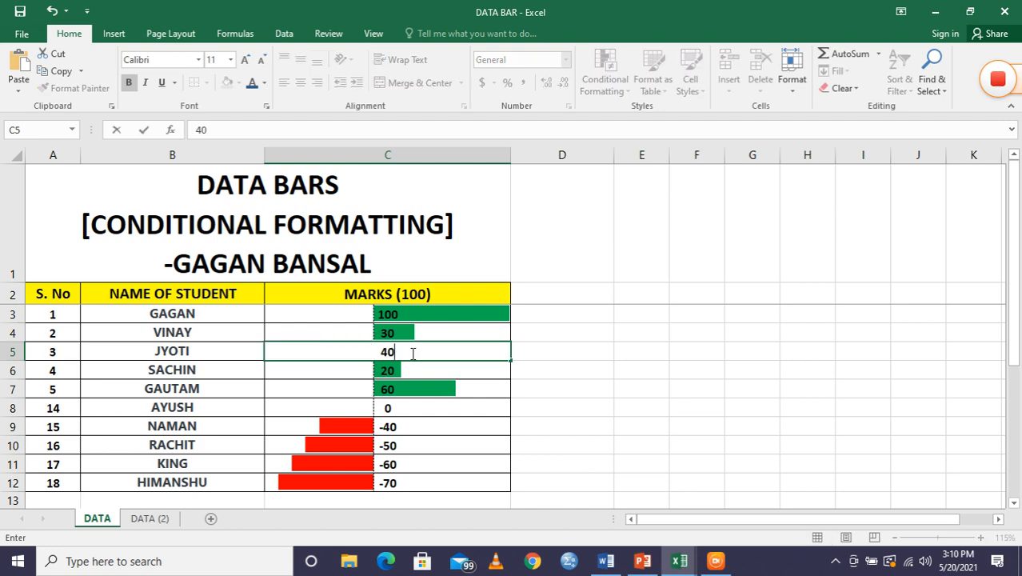
{"action": "key", "text": "Return"}
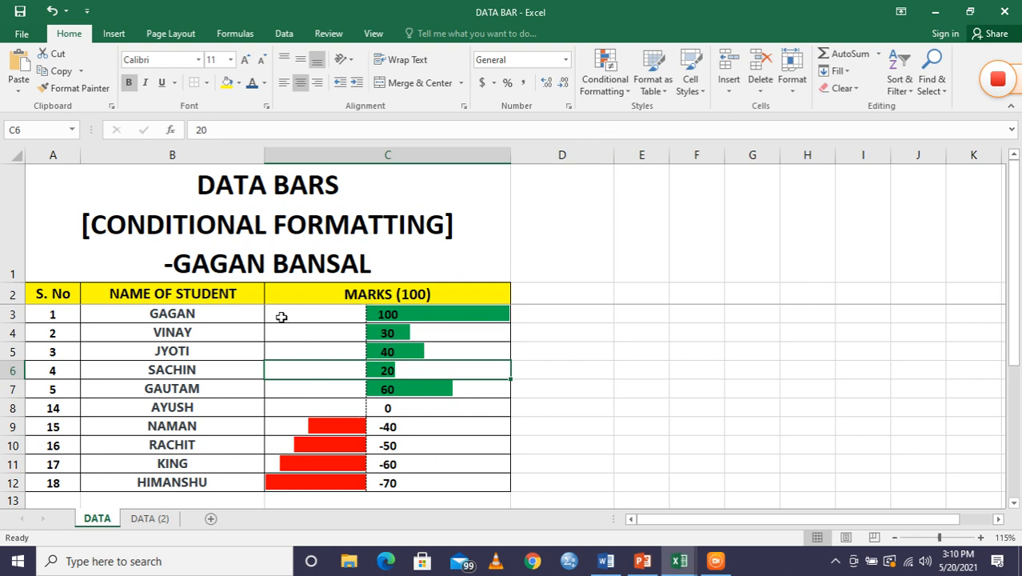
Select the marks in C3:C12 and review the options for clearing conditional formatting rules without clearing any.
{"action": "left_click_drag", "start_coordinate": [332, 316], "coordinate": [347, 484]}
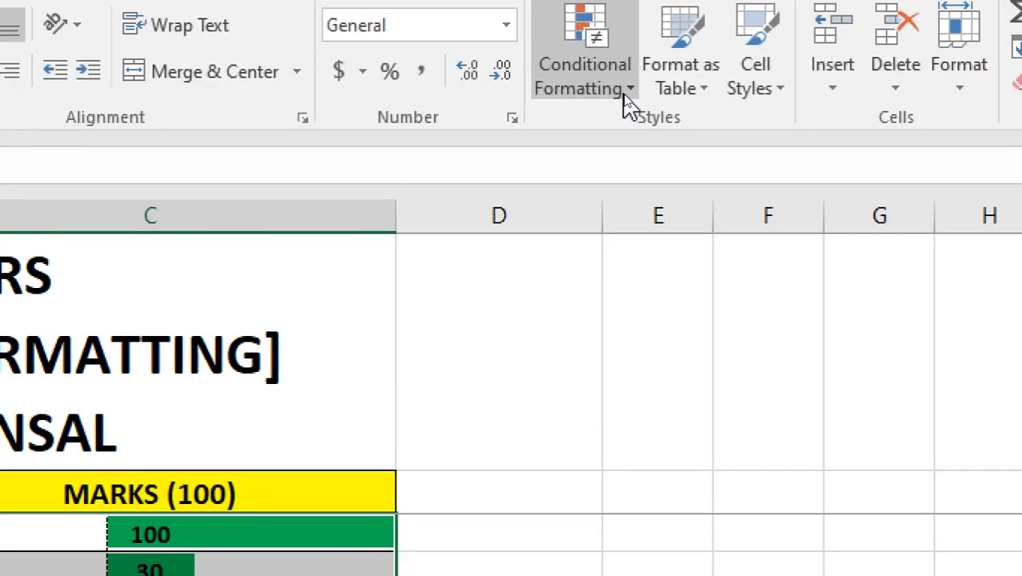
{"action": "left_click", "coordinate": [626, 96]}
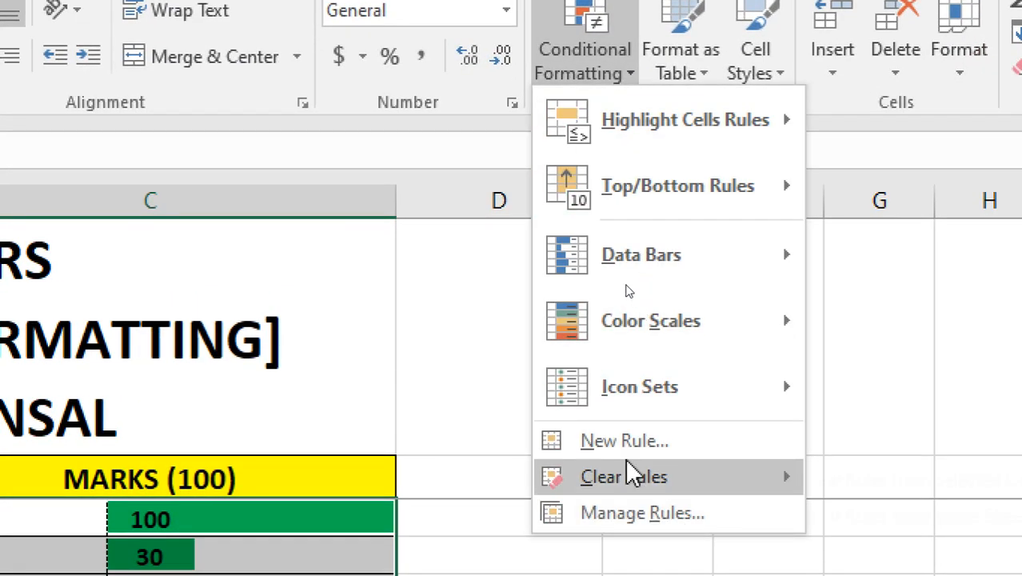
{"action": "mouse_move", "coordinate": [632, 476]}
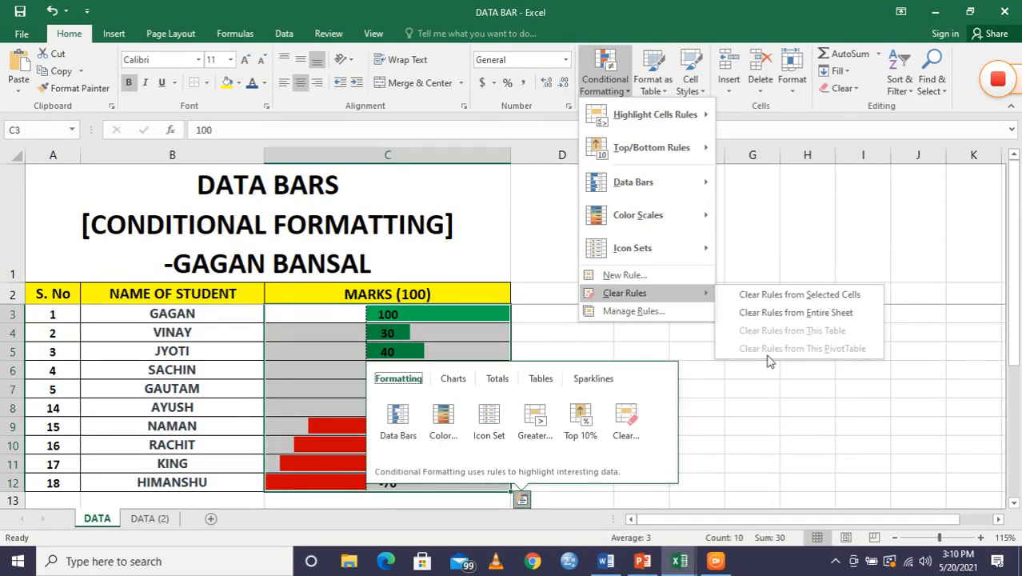
{"action": "left_click", "coordinate": [768, 412]}
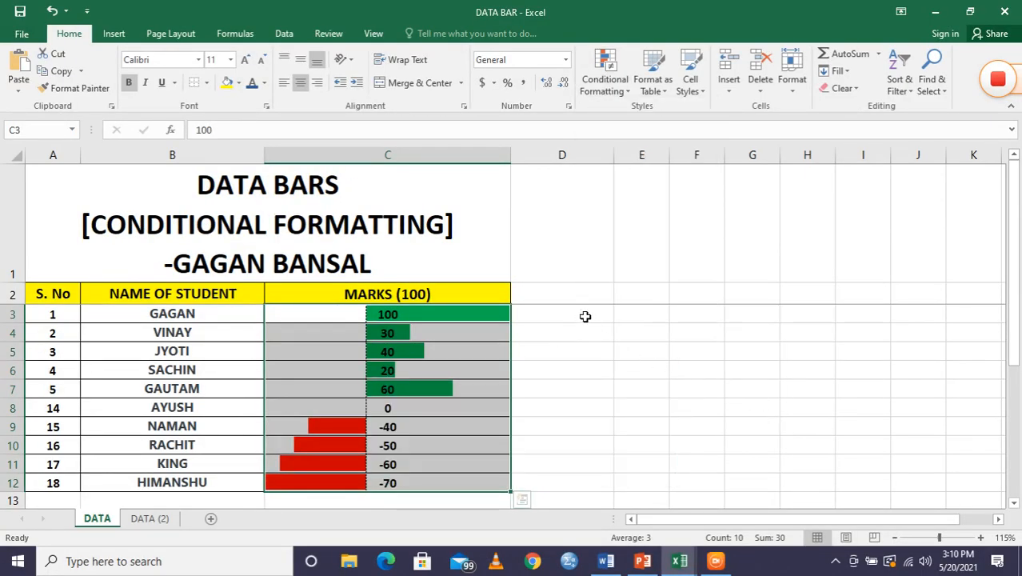
Create a new rule from the rules manager for the marks in C3:C12, using the Data Bar format style with Gradient Fill.
{"action": "left_click", "coordinate": [614, 96]}
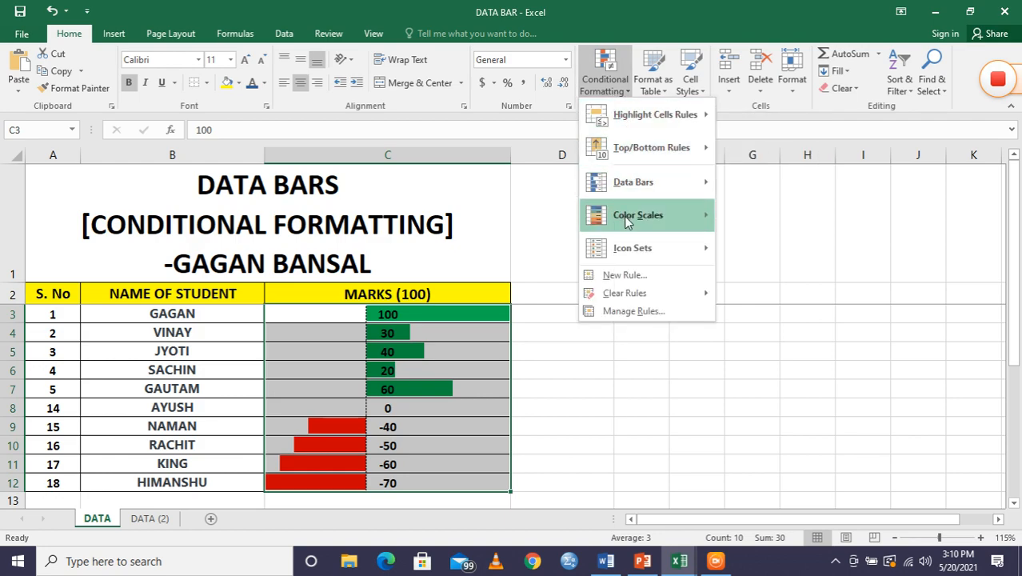
{"action": "left_click", "coordinate": [639, 312]}
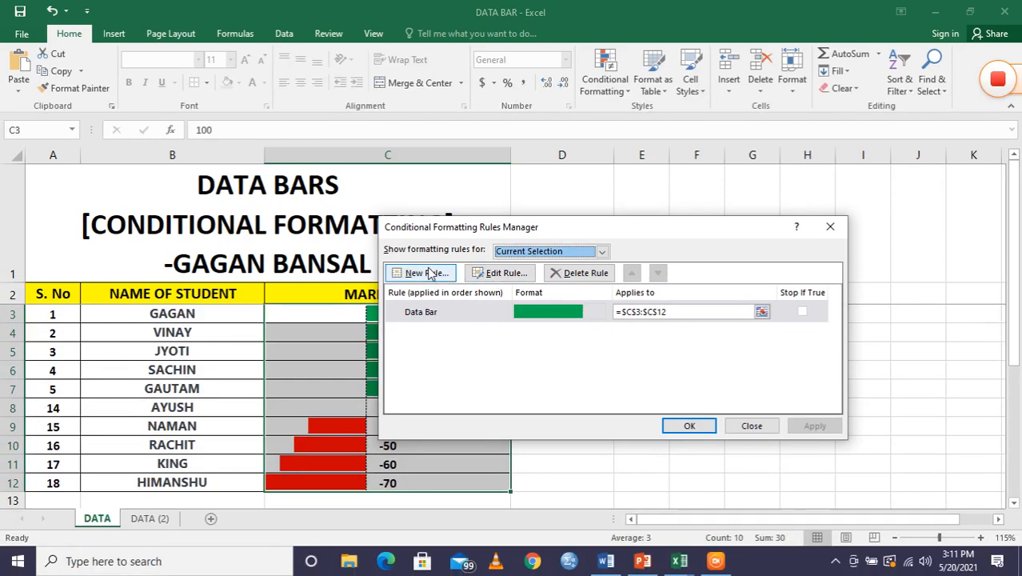
{"action": "left_click", "coordinate": [428, 273]}
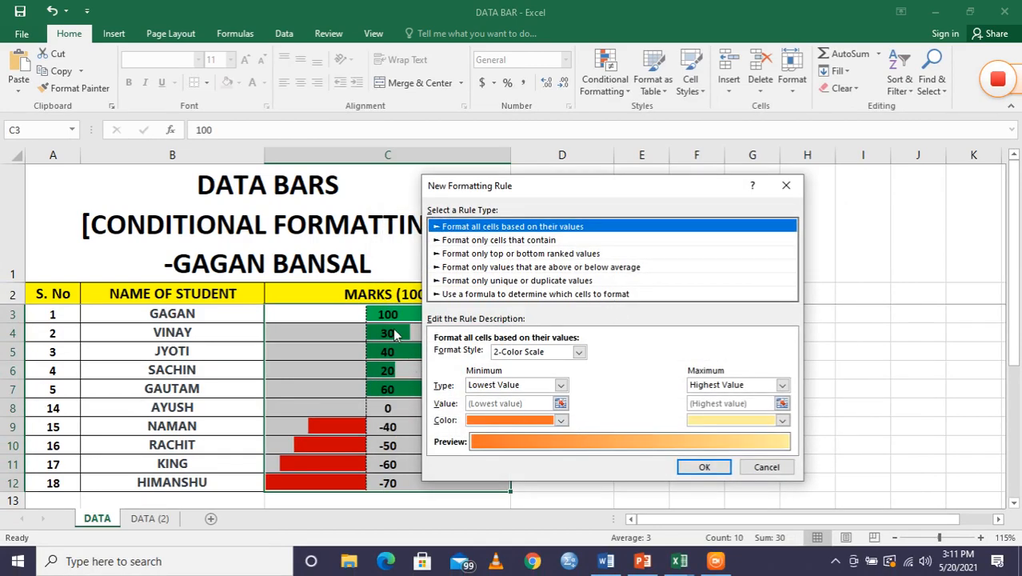
{"action": "left_click", "coordinate": [578, 353]}
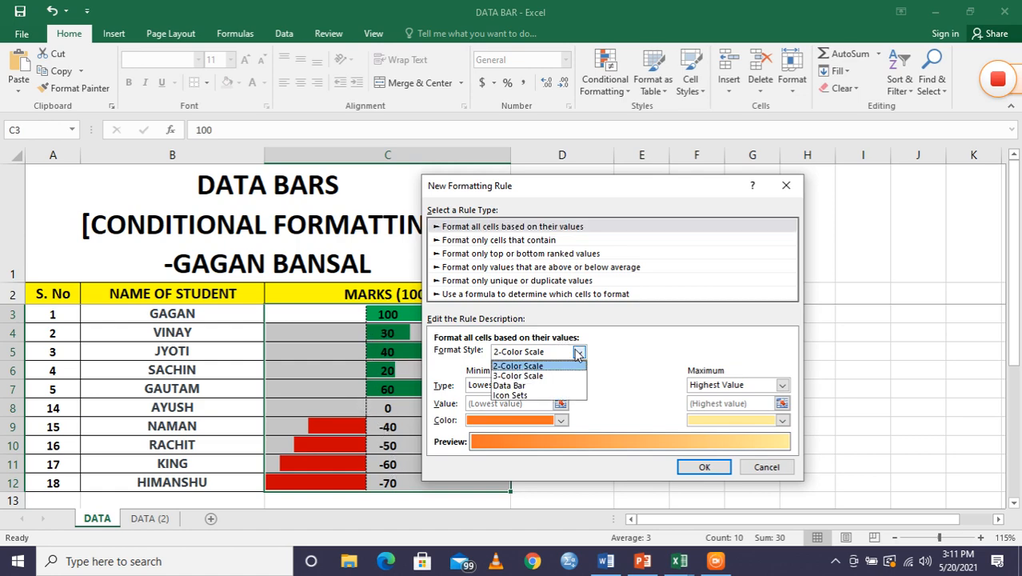
{"action": "left_click", "coordinate": [560, 381]}
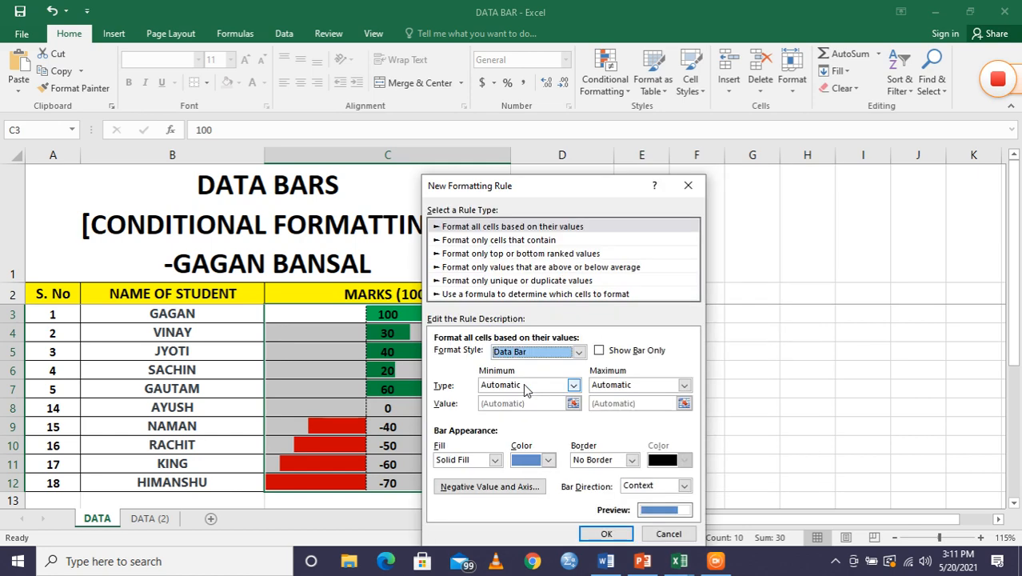
{"action": "left_click", "coordinate": [495, 460]}
{"action": "left_click", "coordinate": [469, 483]}
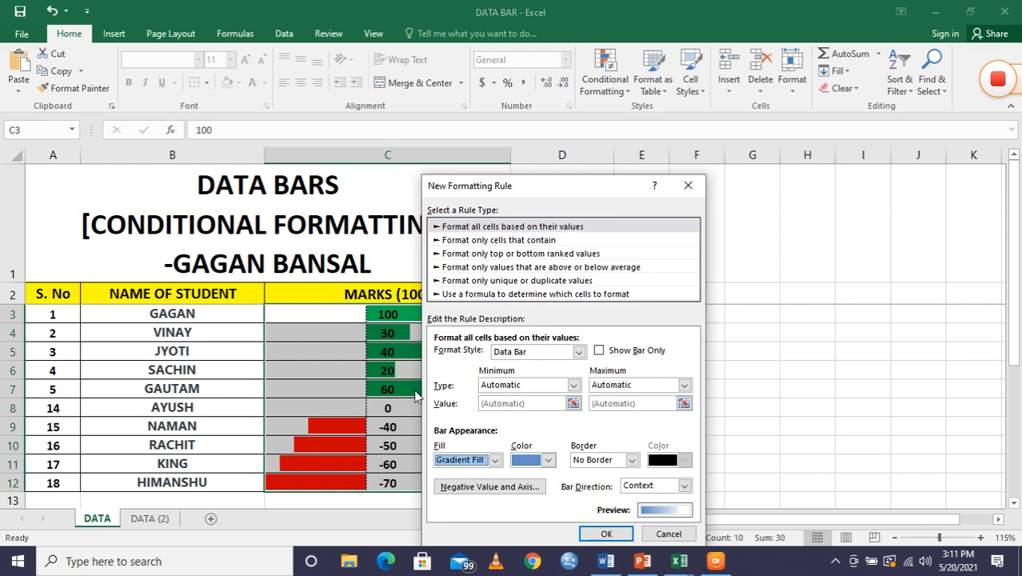
Set the new data bar rule's negative bar fill color to orange.
{"action": "left_click", "coordinate": [513, 488]}
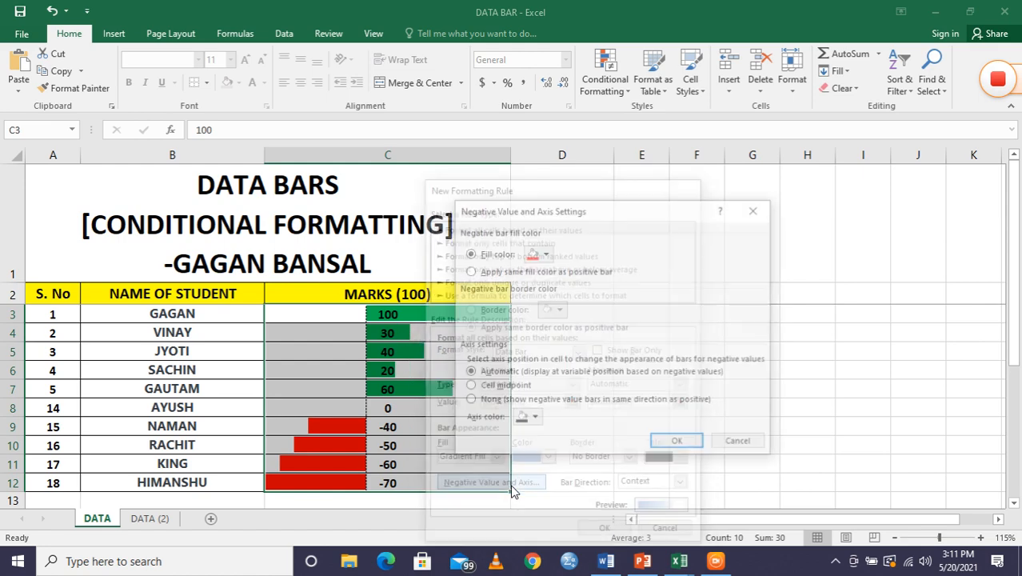
{"action": "left_click", "coordinate": [545, 253]}
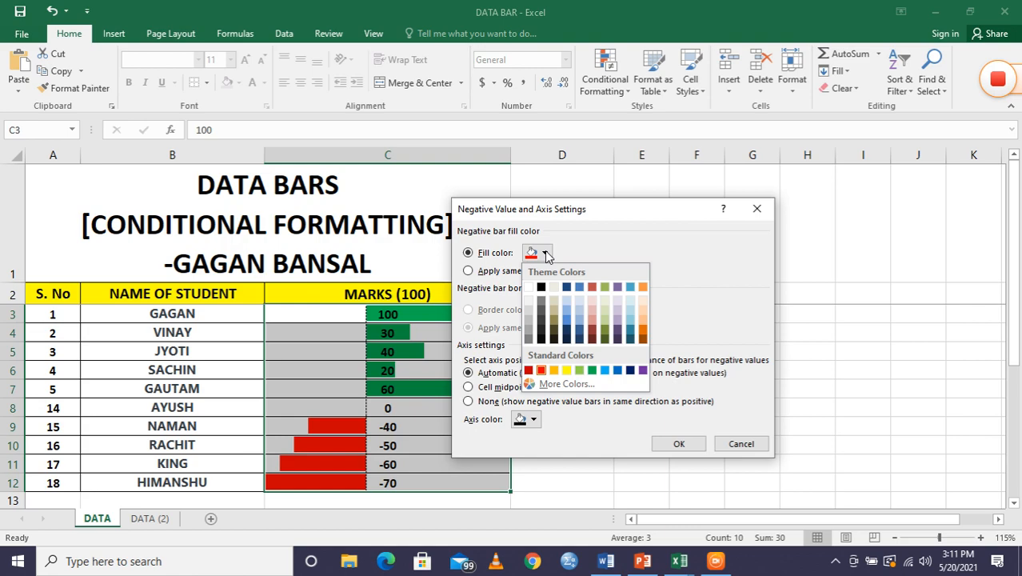
{"action": "left_click", "coordinate": [559, 369]}
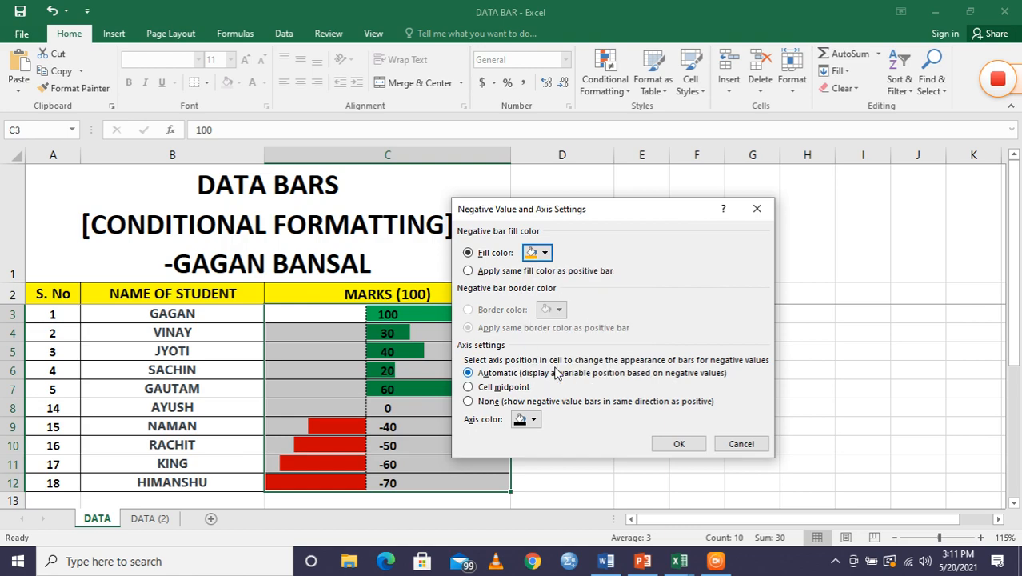
{"action": "left_click", "coordinate": [664, 444]}
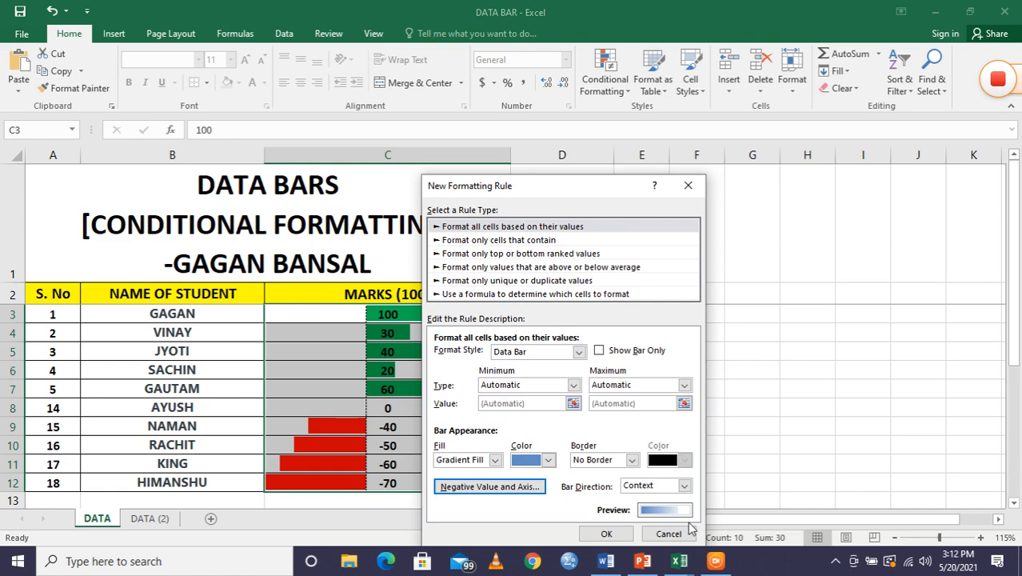
Apply the new gradient data bar rule to the marks in C3:C12 and close the rules manager.
{"action": "left_click", "coordinate": [604, 533]}
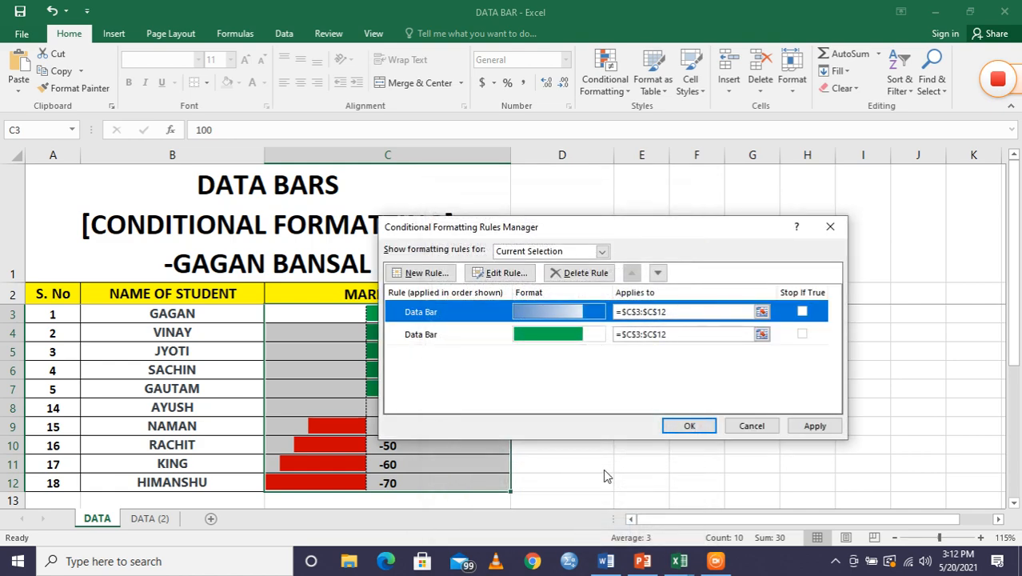
{"action": "left_click", "coordinate": [793, 427]}
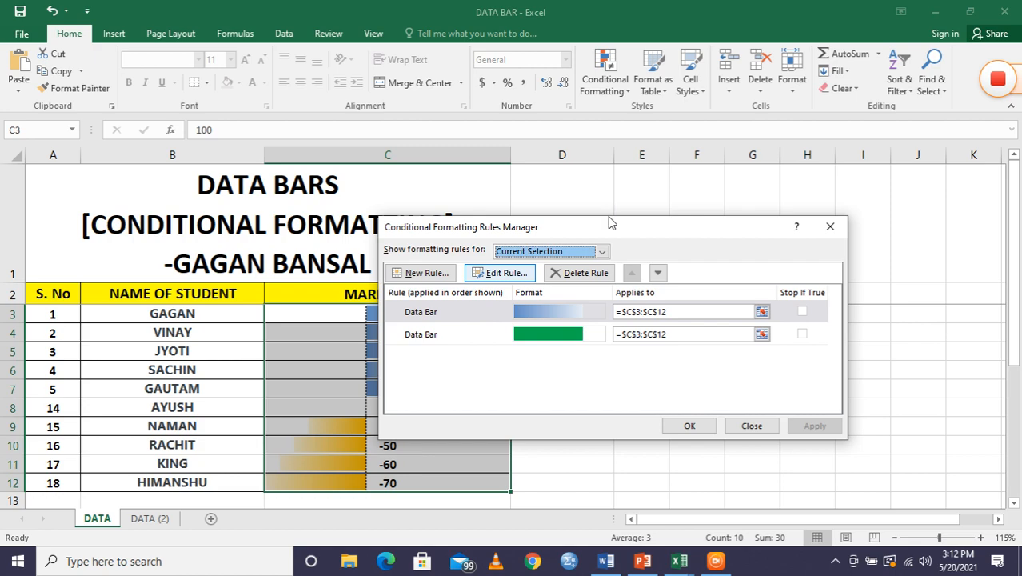
{"action": "left_click_drag", "start_coordinate": [610, 223], "coordinate": [735, 235]}
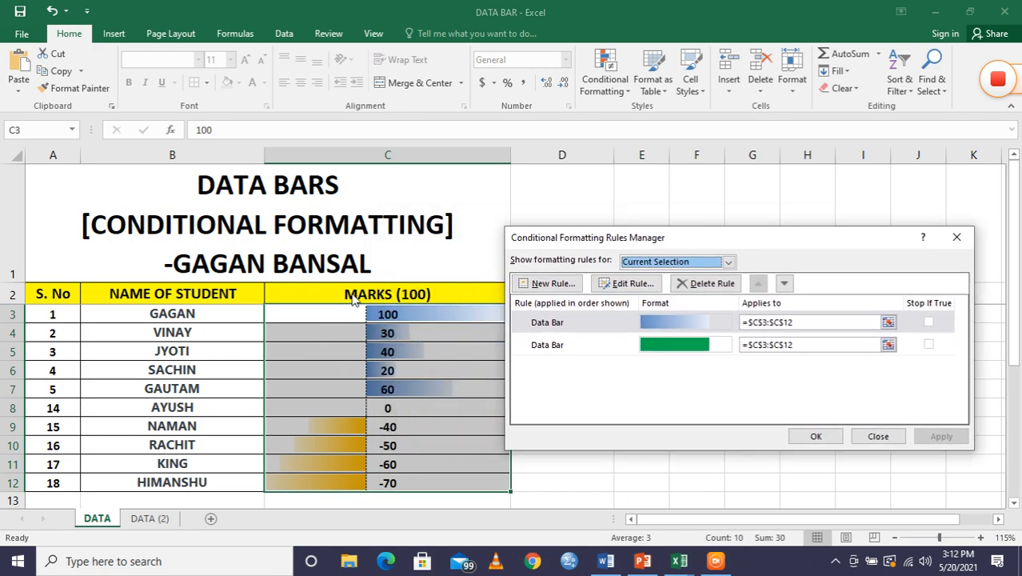
{"action": "left_click", "coordinate": [814, 436]}
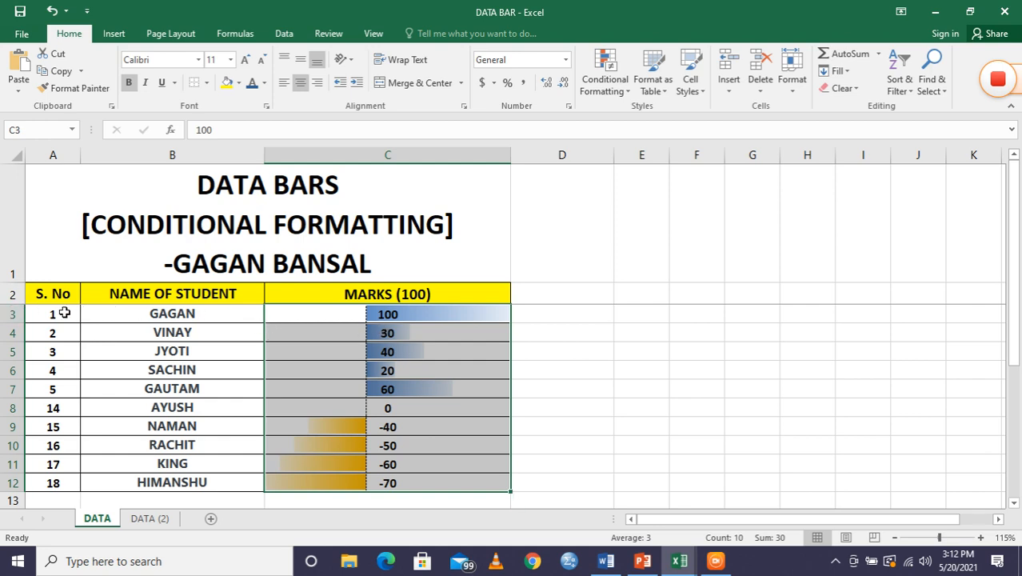
Format the serial numbers in A3:A12 with a new 3-Color Scale rule, starting from the data bar rule options.
{"action": "left_click_drag", "start_coordinate": [52, 313], "coordinate": [52, 478]}
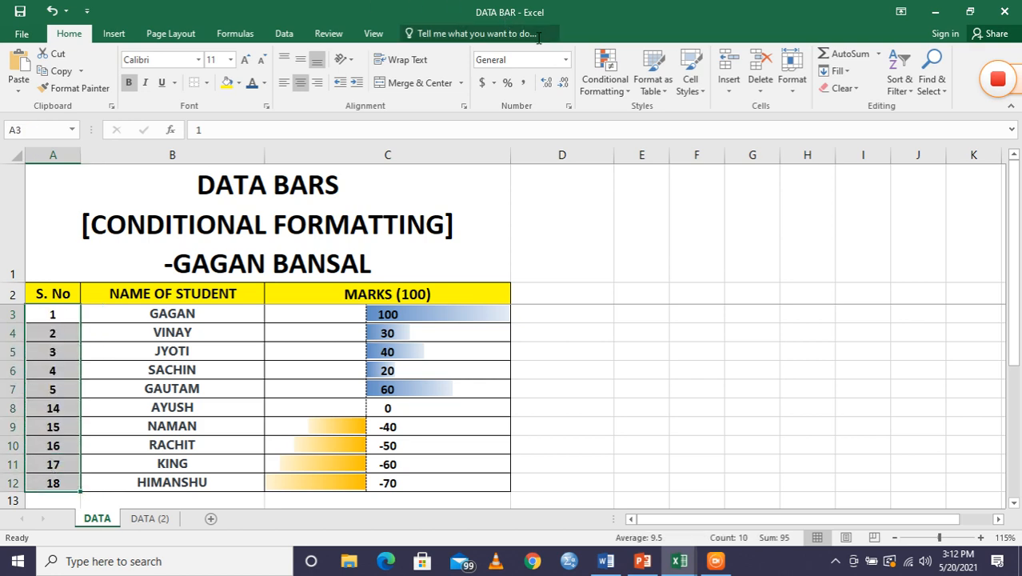
{"action": "left_click", "coordinate": [600, 85]}
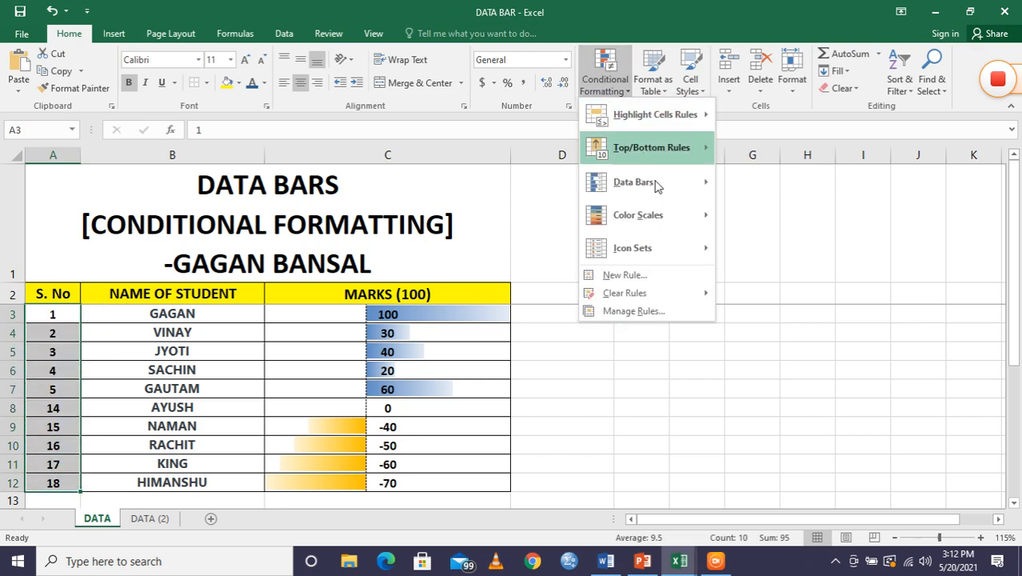
{"action": "mouse_move", "coordinate": [664, 192]}
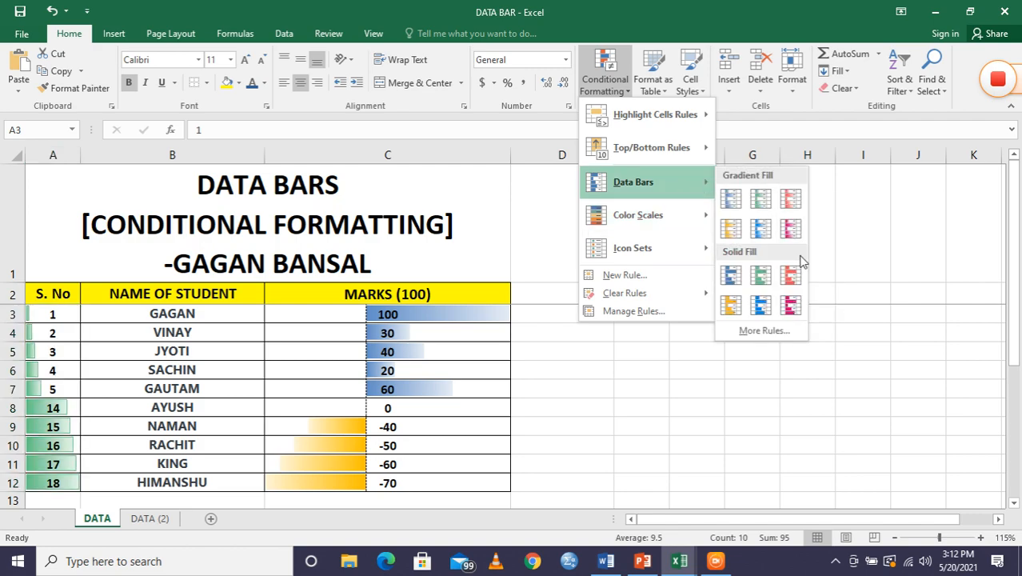
{"action": "left_click", "coordinate": [764, 337]}
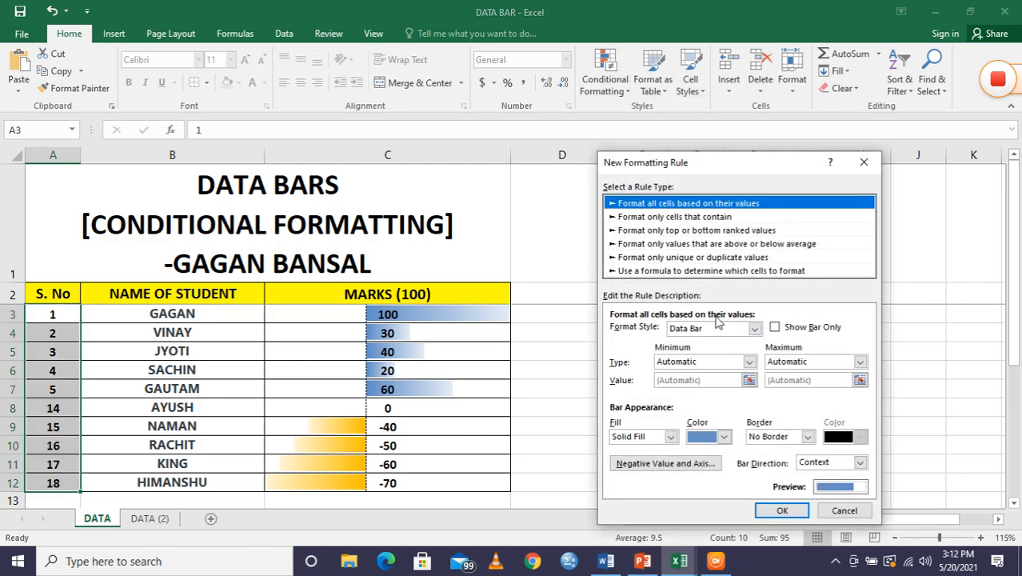
{"action": "left_click", "coordinate": [754, 329]}
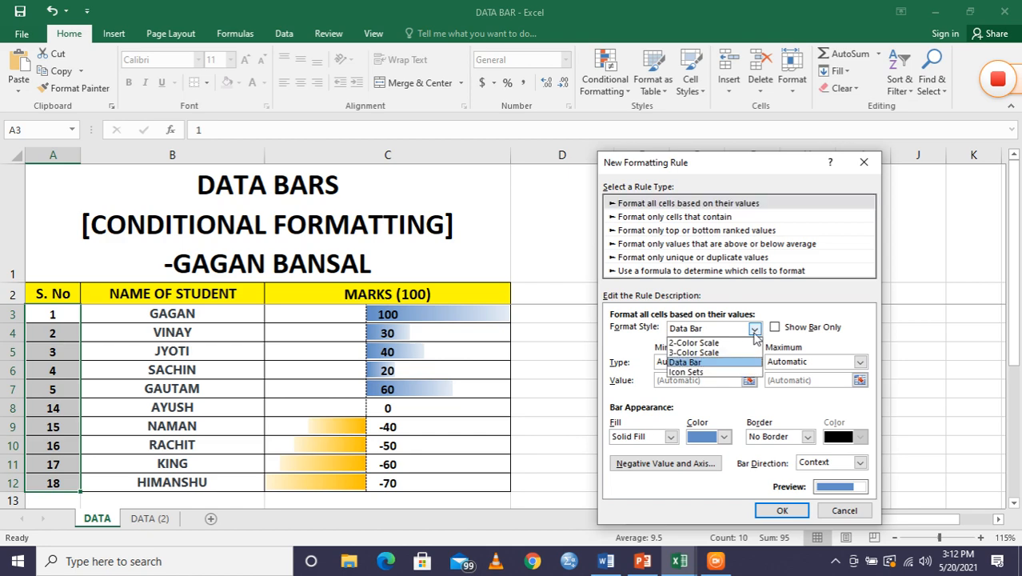
{"action": "left_click", "coordinate": [697, 356]}
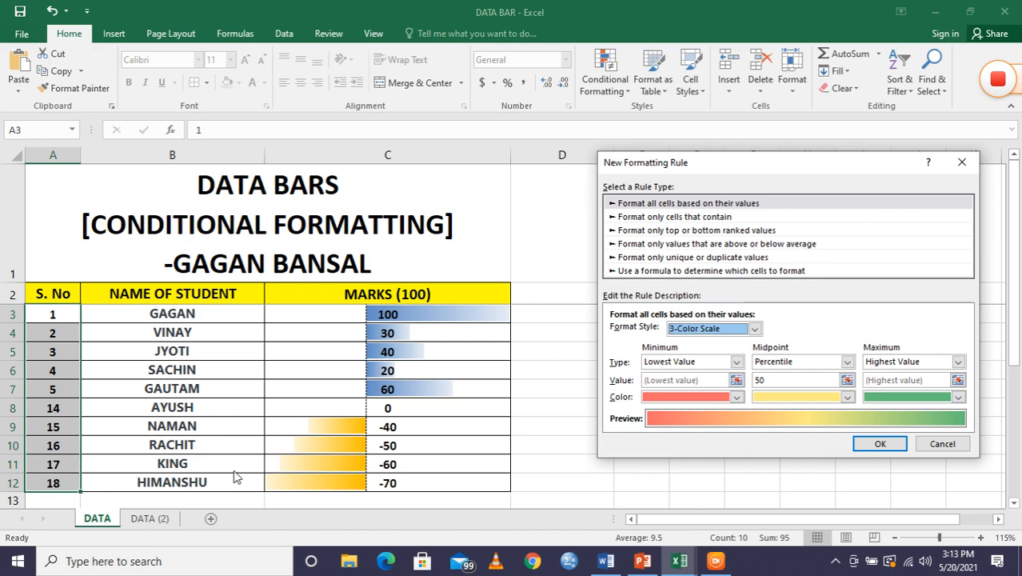
{"action": "left_click", "coordinate": [876, 444]}
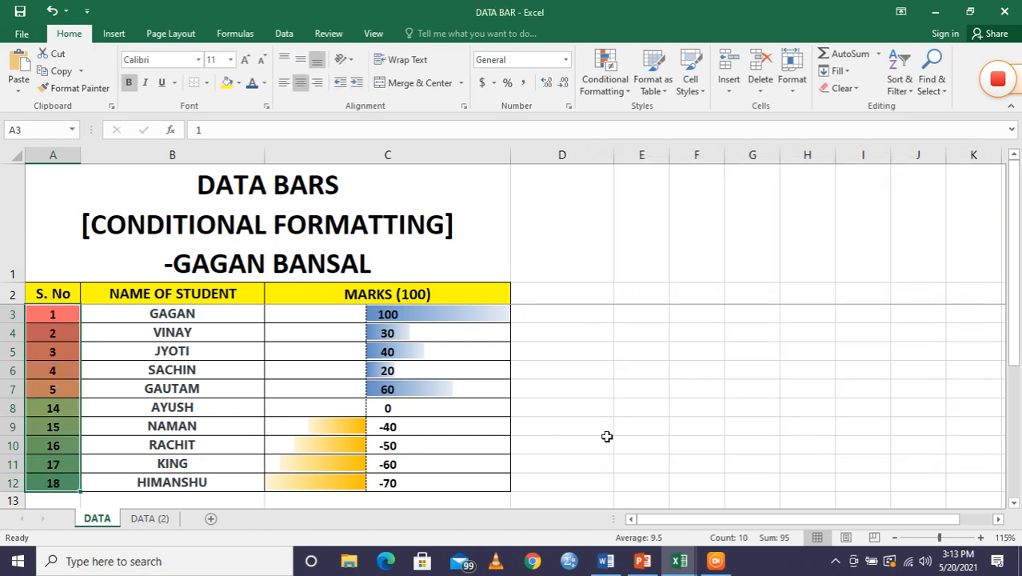
Inspect the color scale across the serial numbers in A3:A12.
{"action": "left_click", "coordinate": [607, 434]}
{"action": "left_click_drag", "start_coordinate": [63, 312], "coordinate": [58, 485]}
{"action": "left_click", "coordinate": [581, 388]}
Start a new formatting rule for the marks in C3:C12 and set its format style to Icon Sets.
{"action": "left_click", "coordinate": [336, 313]}
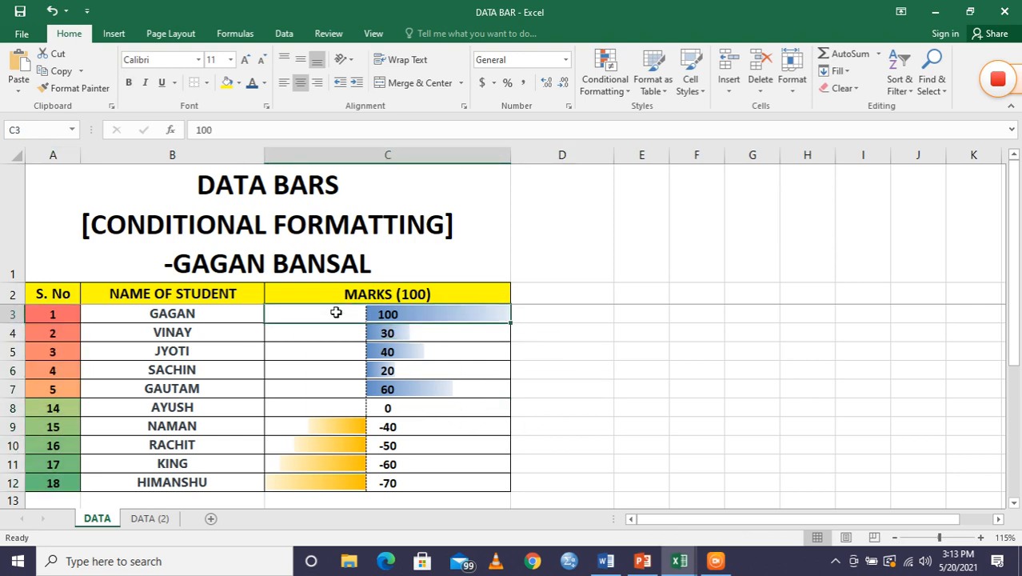
{"action": "left_click_drag", "start_coordinate": [336, 313], "coordinate": [365, 480]}
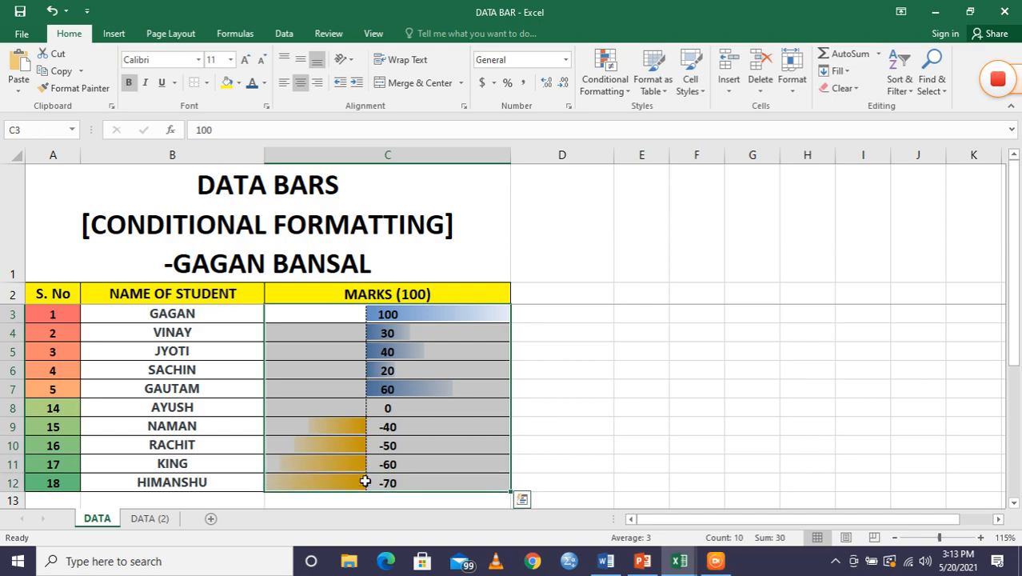
{"action": "left_click", "coordinate": [606, 89]}
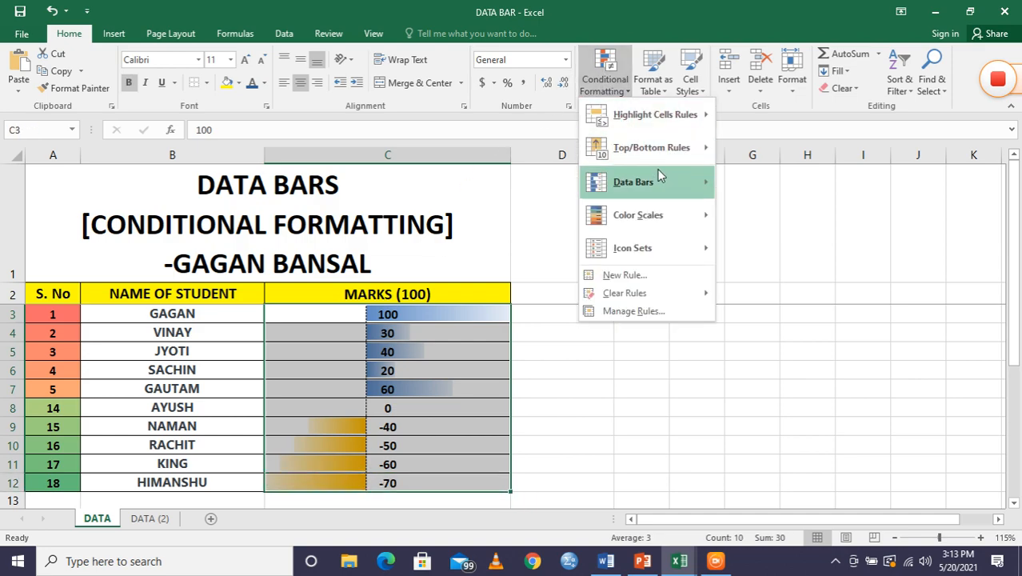
{"action": "mouse_move", "coordinate": [657, 177]}
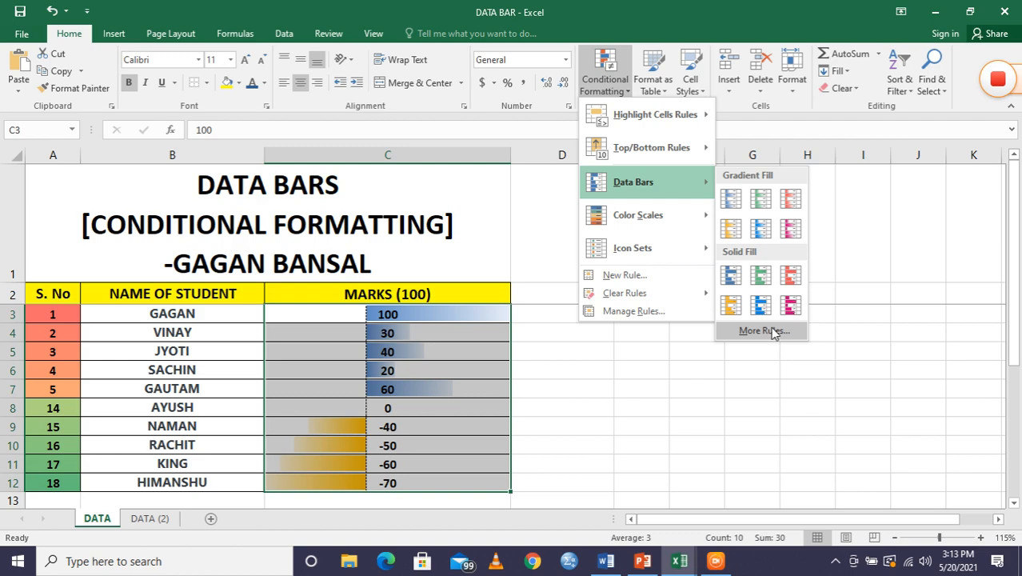
{"action": "left_click", "coordinate": [764, 331]}
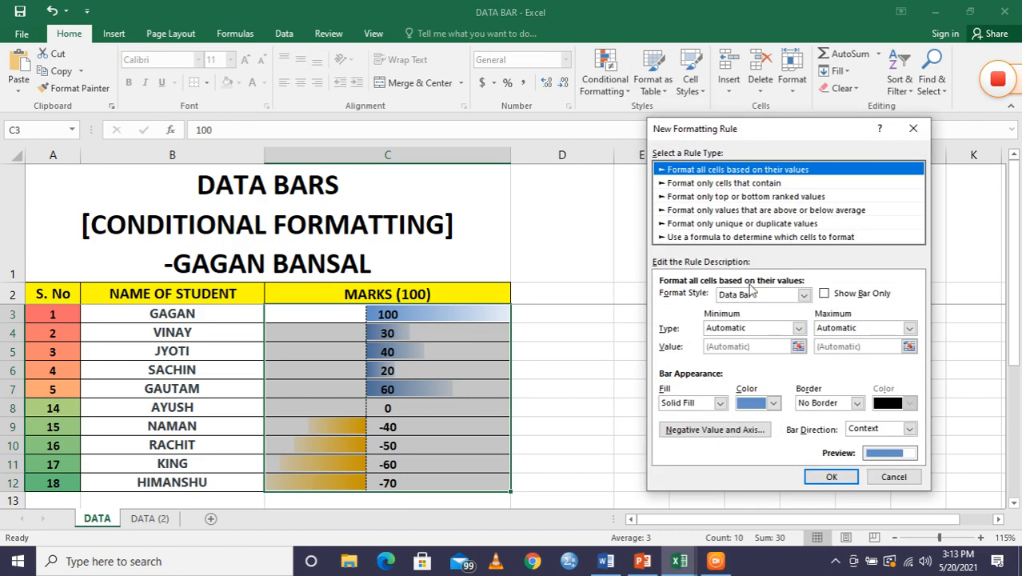
{"action": "left_click", "coordinate": [804, 295]}
{"action": "left_click", "coordinate": [750, 343]}
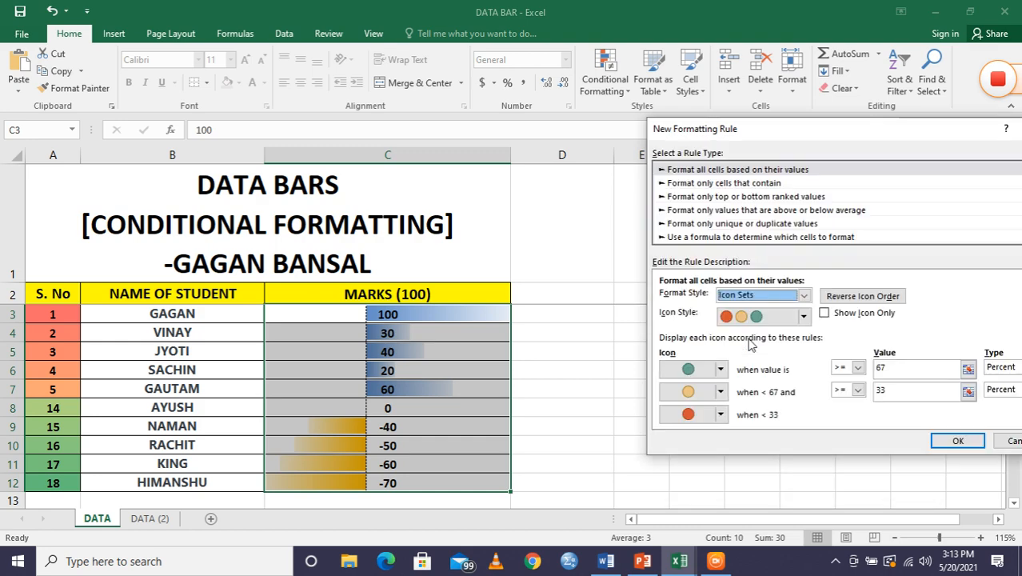
Assign a green check mark to the highest values and a red cross to the lowest values in the icon set rule.
{"action": "left_click", "coordinate": [720, 370]}
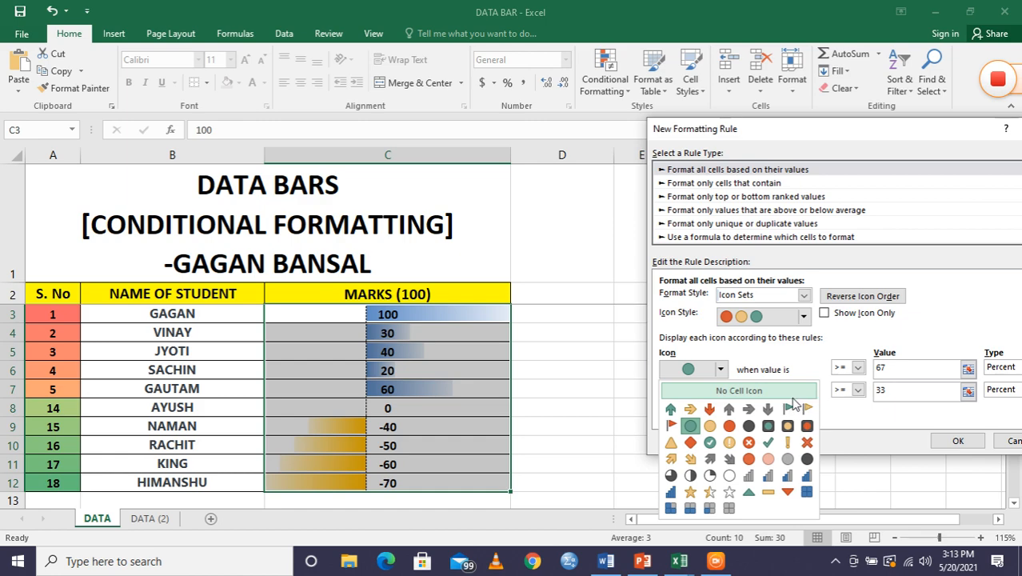
{"action": "left_click", "coordinate": [768, 443]}
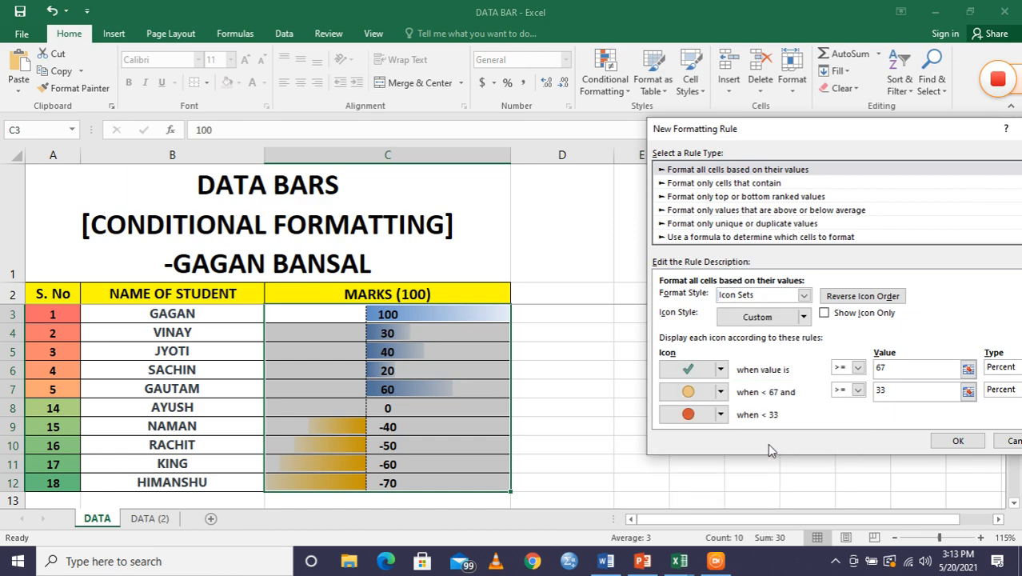
{"action": "left_click", "coordinate": [720, 416]}
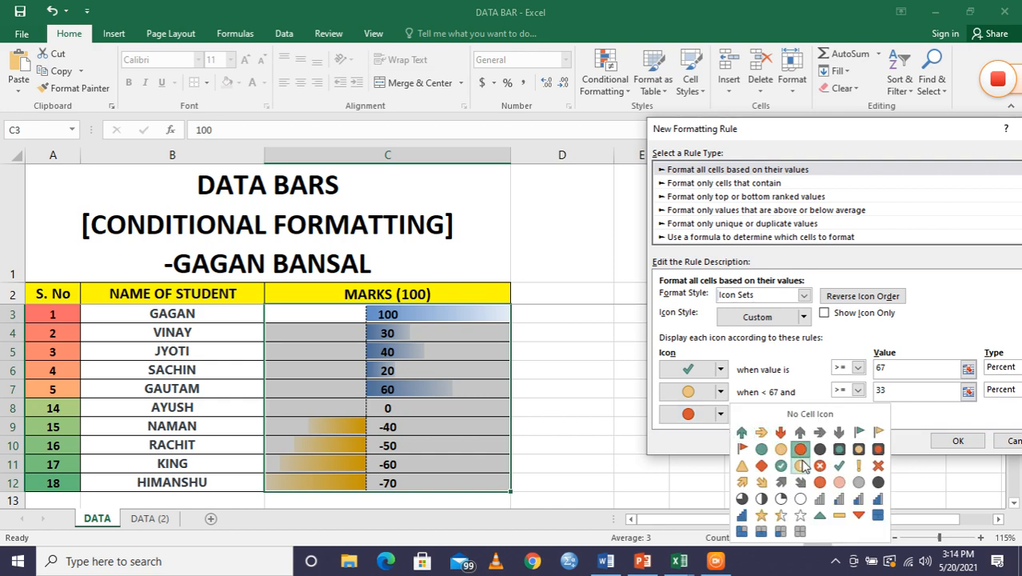
{"action": "left_click", "coordinate": [878, 465]}
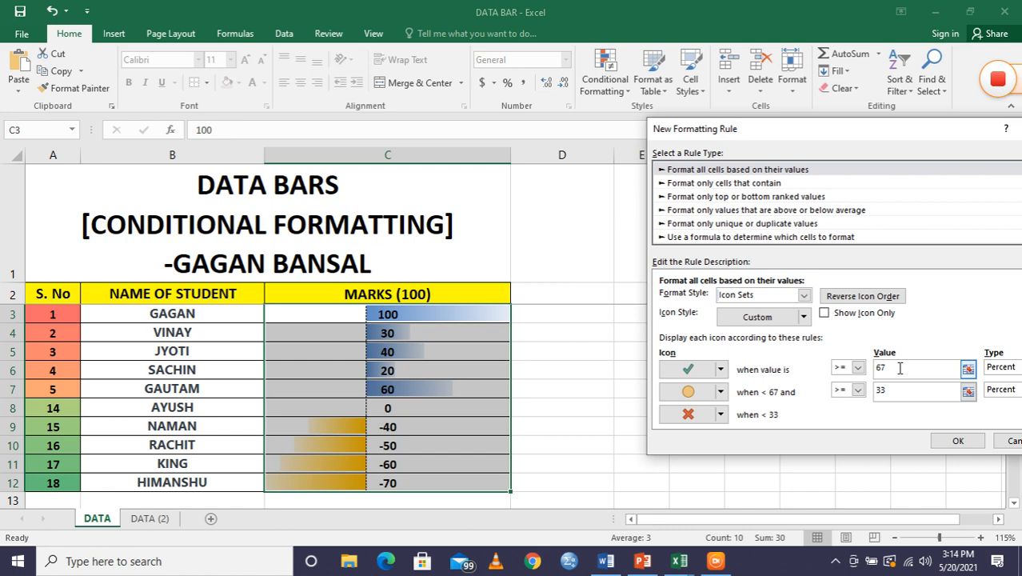
Set the green check mark's threshold to >= 50 with the type Number.
{"action": "left_click_drag", "start_coordinate": [900, 368], "coordinate": [873, 370]}
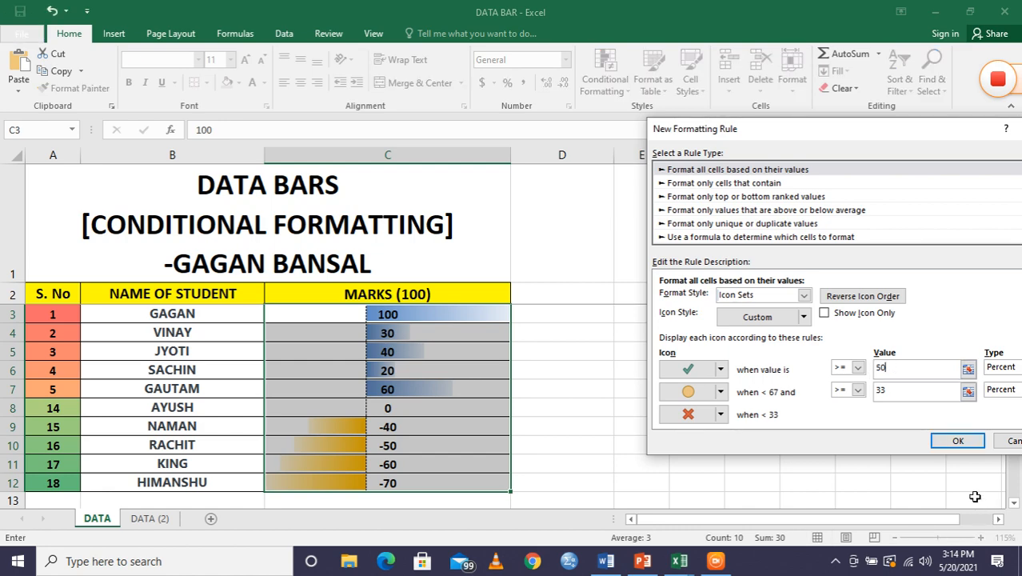
{"action": "left_click_drag", "start_coordinate": [870, 136], "coordinate": [707, 141]}
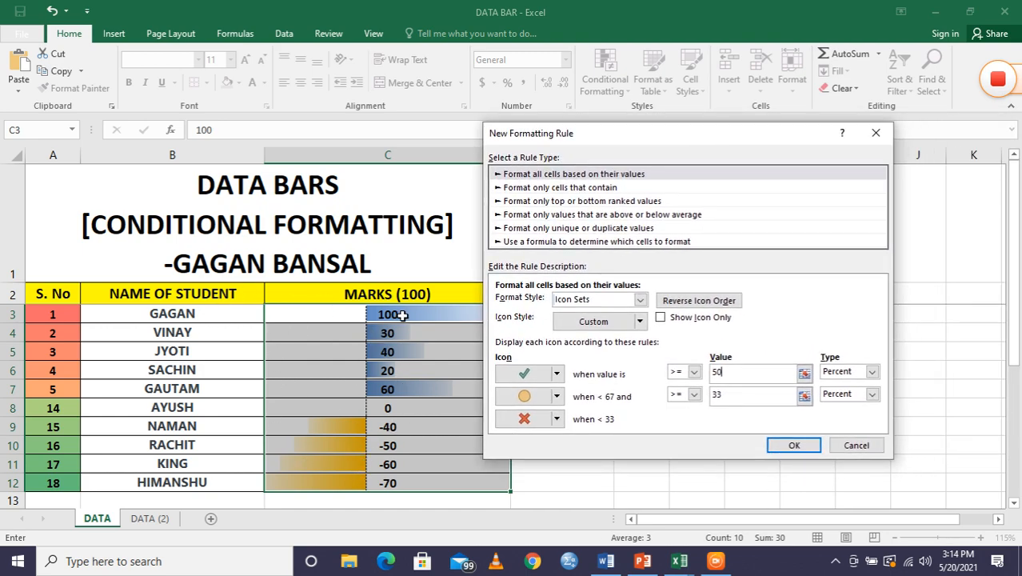
{"action": "left_click", "coordinate": [872, 372]}
{"action": "left_click", "coordinate": [837, 385]}
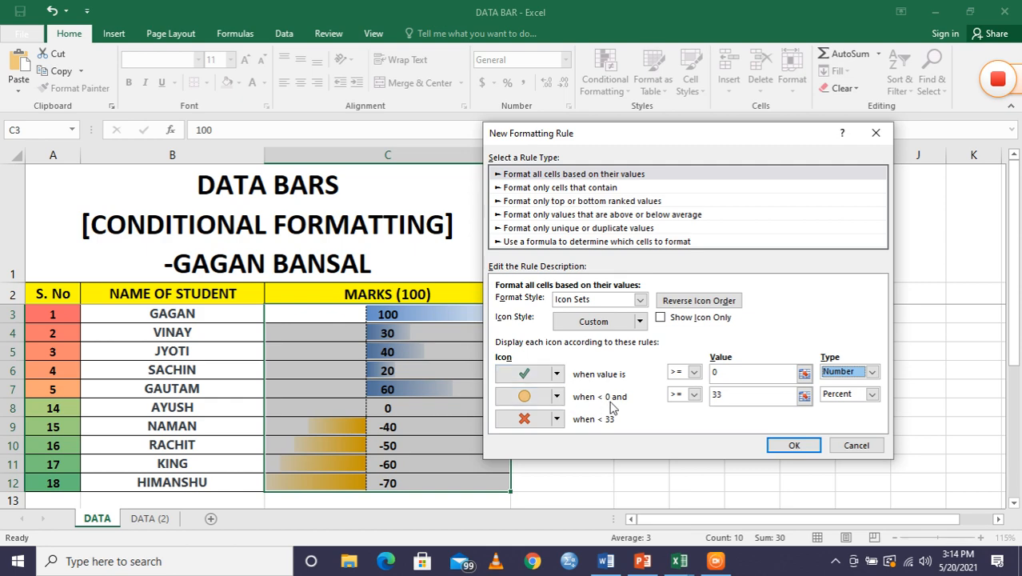
{"action": "left_click", "coordinate": [724, 373]}
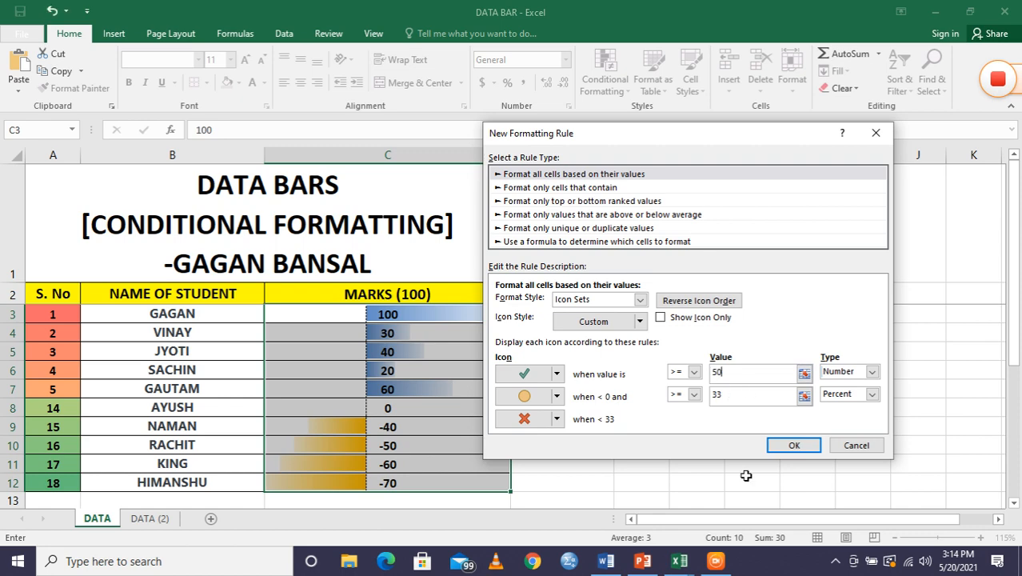
Choose Number as the green check mark's value type and enter 50 again as its threshold.
{"action": "left_click", "coordinate": [870, 371]}
{"action": "left_click", "coordinate": [837, 385]}
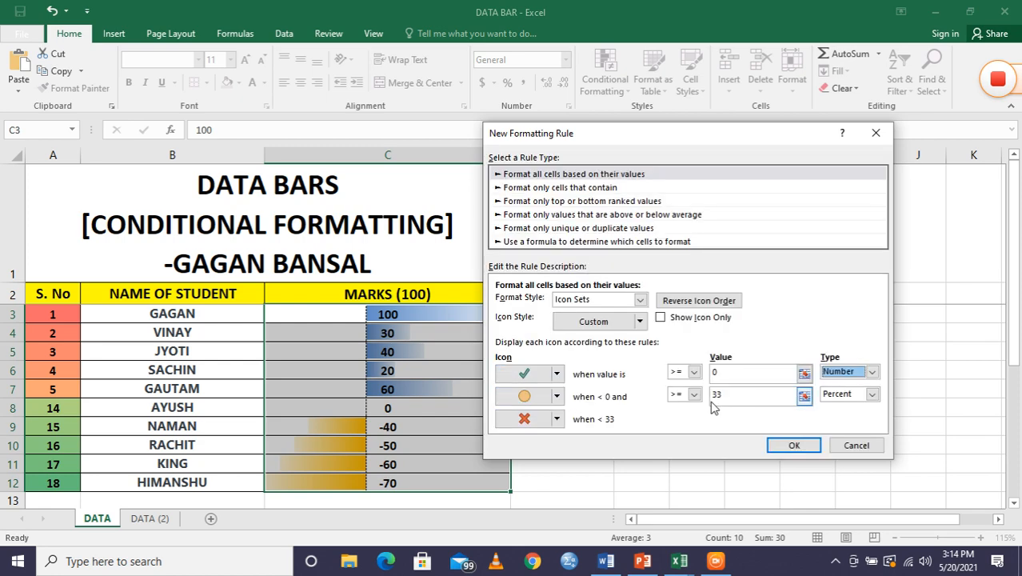
{"action": "left_click_drag", "start_coordinate": [725, 396], "coordinate": [698, 399]}
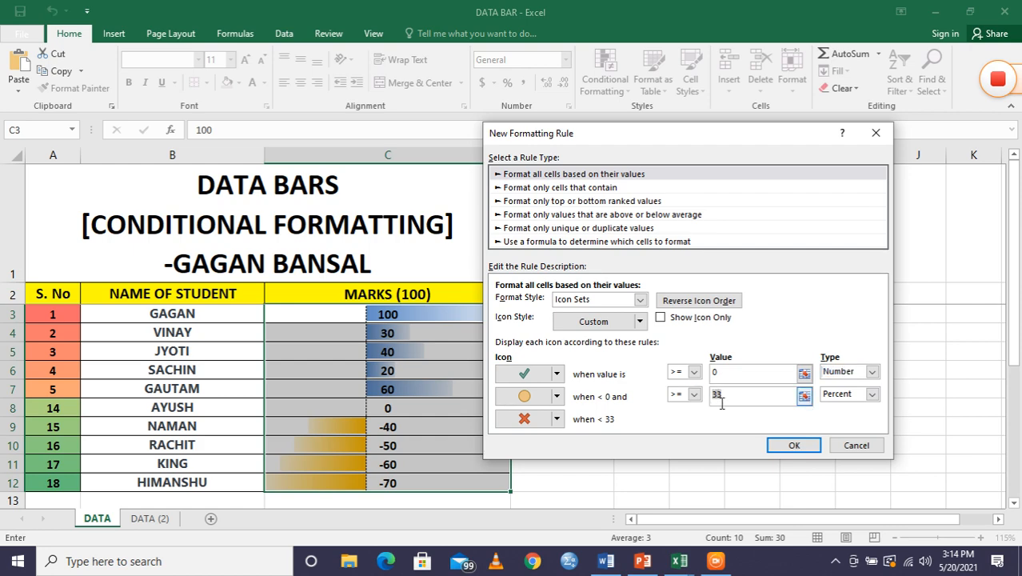
{"action": "left_click", "coordinate": [761, 373]}
{"action": "type", "text": "50"}
Set the yellow circle's threshold to >= 0 with the type Number and apply the icon set rule to the marks.
{"action": "left_click", "coordinate": [804, 396]}
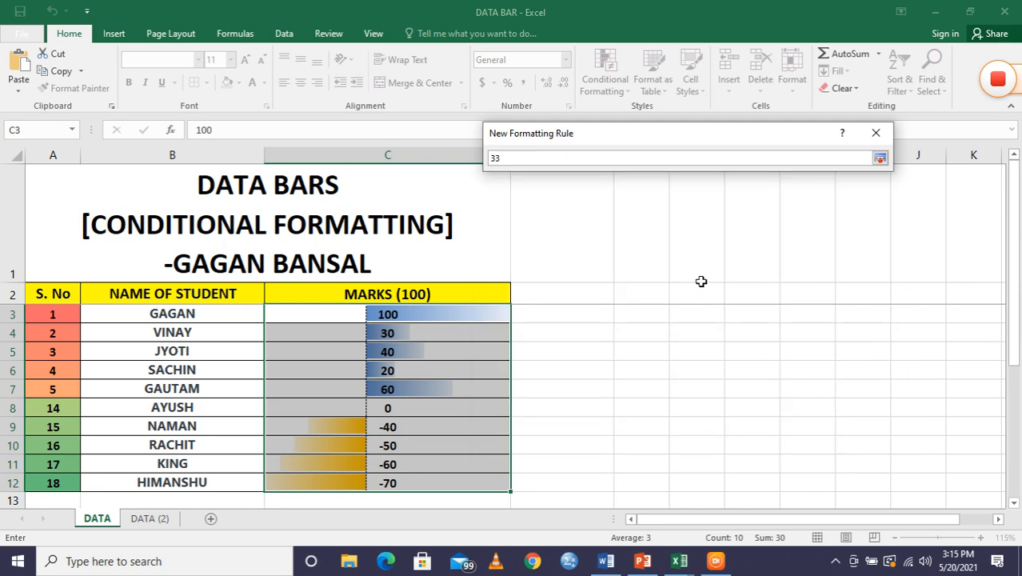
{"action": "left_click_drag", "start_coordinate": [533, 157], "coordinate": [474, 155]}
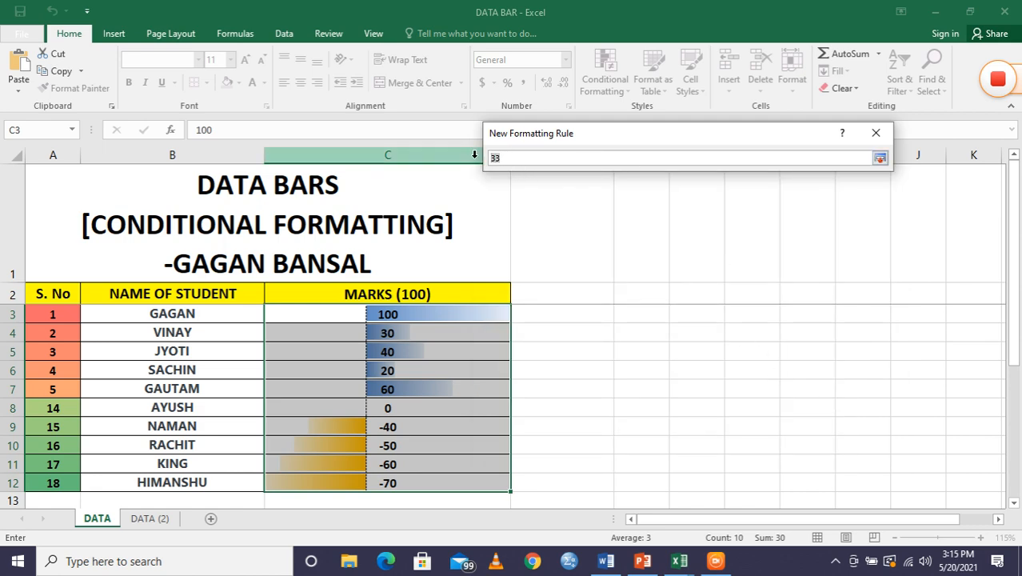
{"action": "left_click", "coordinate": [876, 132]}
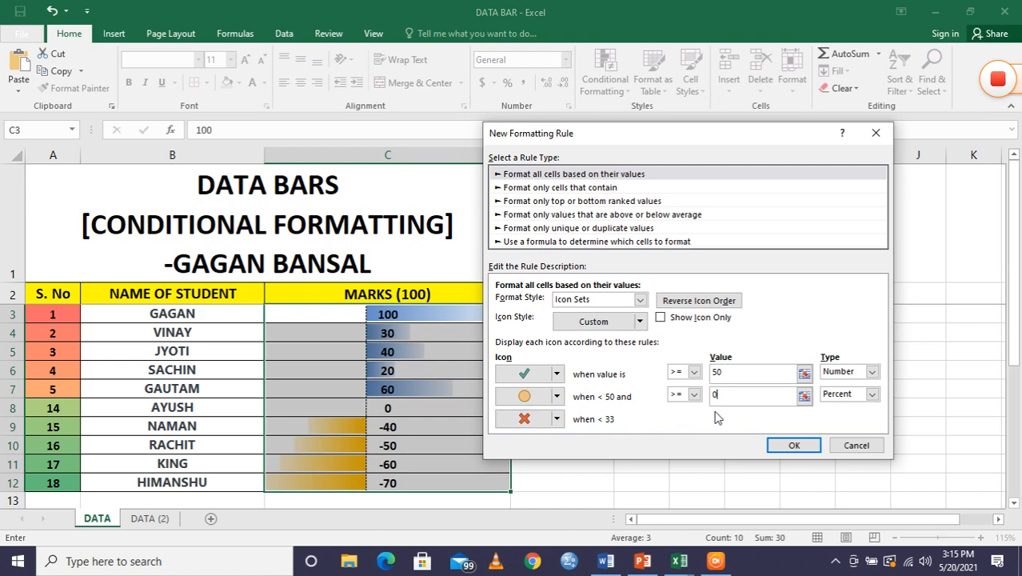
{"action": "left_click", "coordinate": [872, 394]}
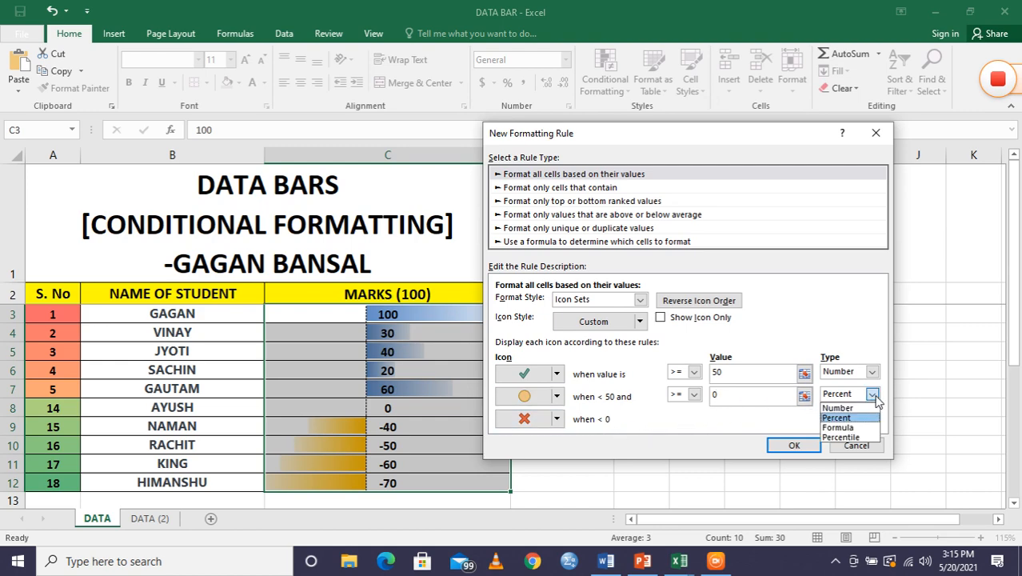
{"action": "left_click", "coordinate": [849, 407]}
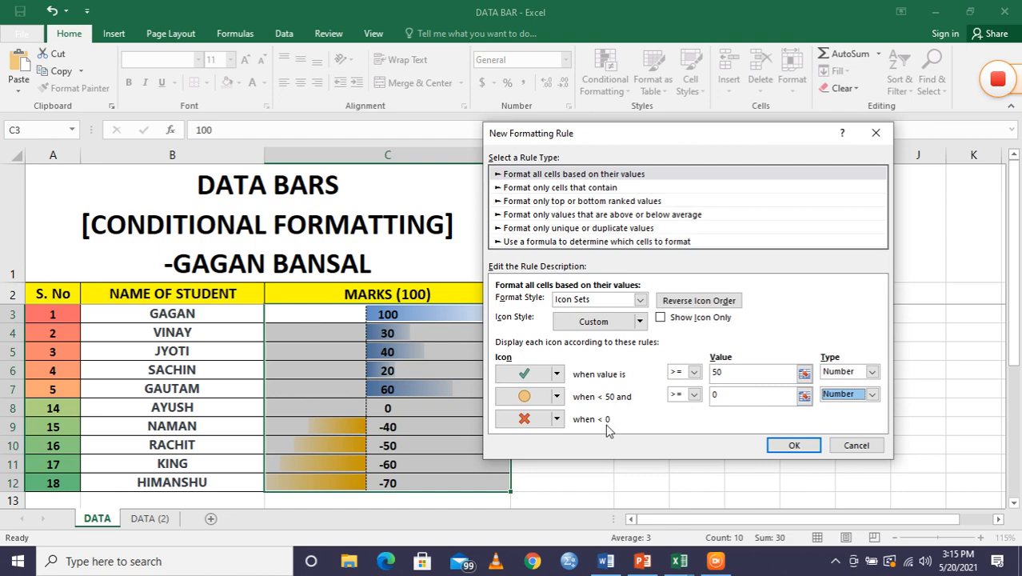
{"action": "left_click", "coordinate": [792, 444]}
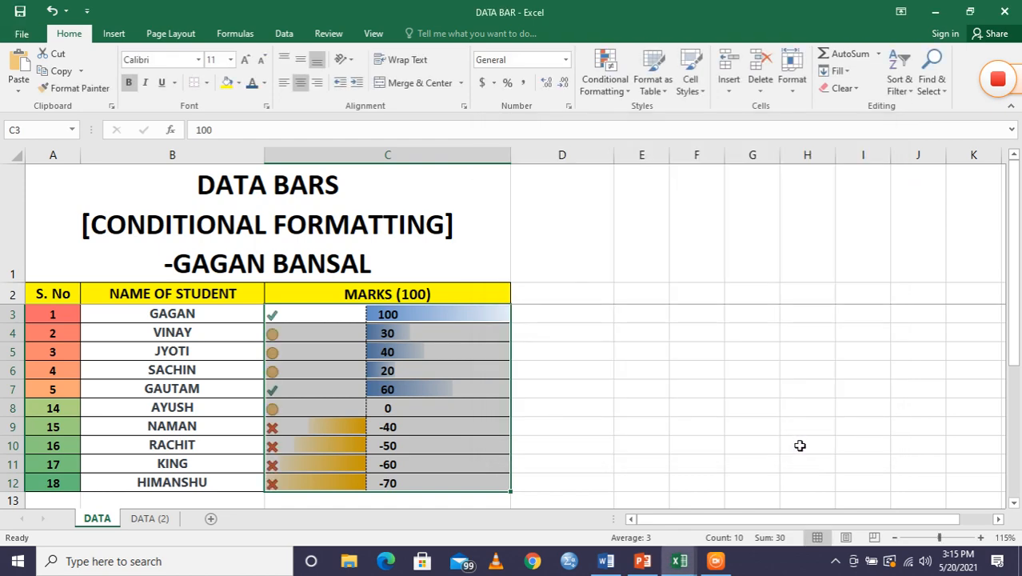
Examine the check mark, circle and cross icons on the marks in C3:C12 and review the formatting across the table A2:C12.
{"action": "left_click", "coordinate": [311, 314]}
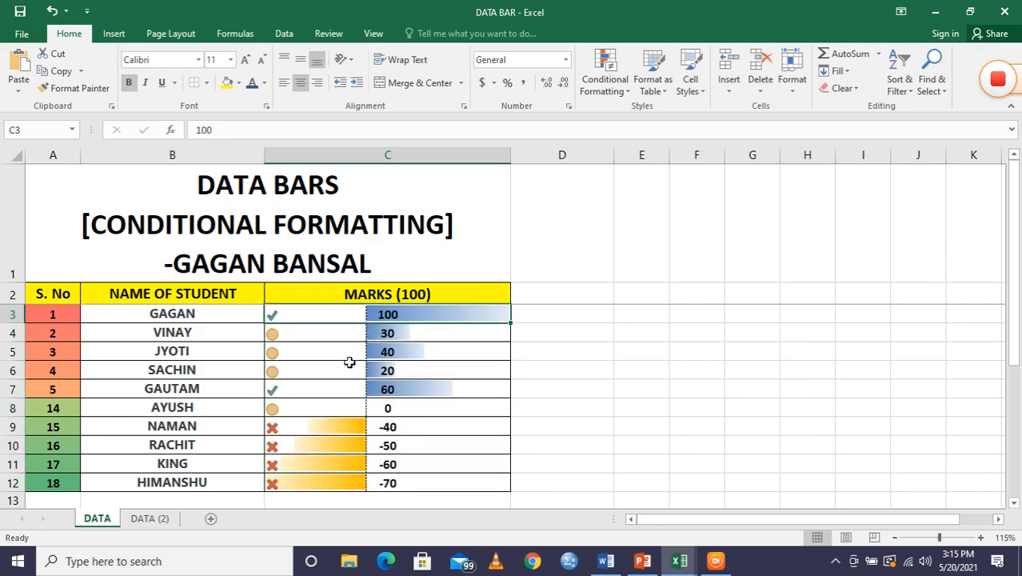
{"action": "left_click", "coordinate": [335, 390]}
{"action": "left_click", "coordinate": [328, 312]}
{"action": "left_click", "coordinate": [324, 392]}
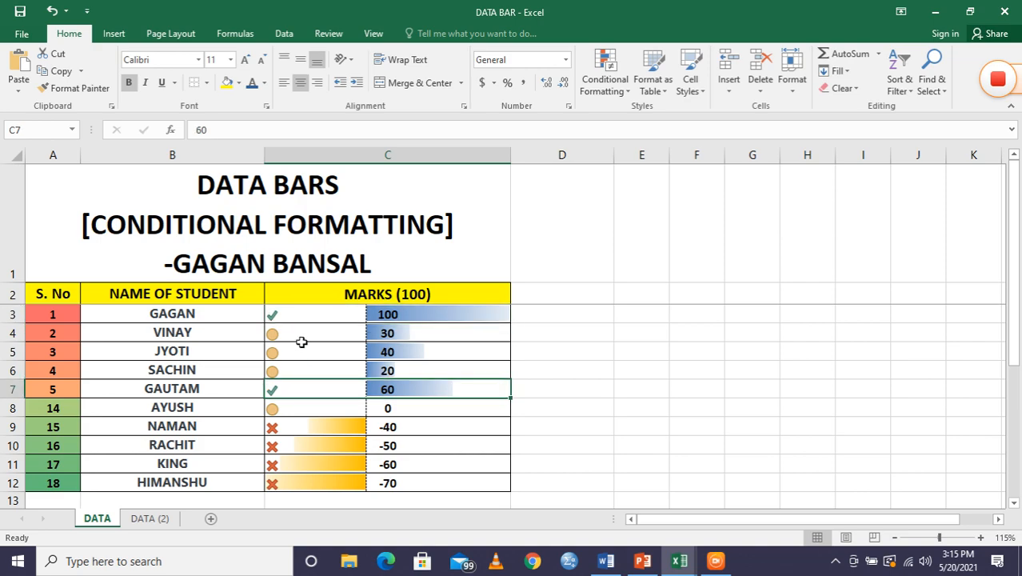
{"action": "left_click_drag", "start_coordinate": [304, 333], "coordinate": [313, 369]}
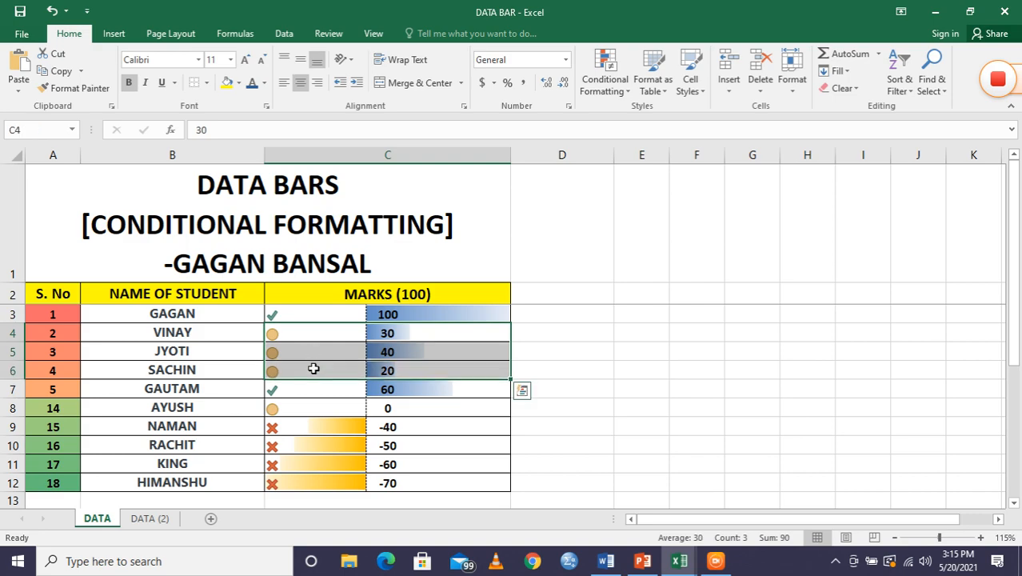
{"action": "left_click", "coordinate": [290, 408]}
{"action": "left_click", "coordinate": [307, 429]}
{"action": "left_click_drag", "start_coordinate": [306, 429], "coordinate": [306, 480]}
{"action": "left_click", "coordinate": [540, 383]}
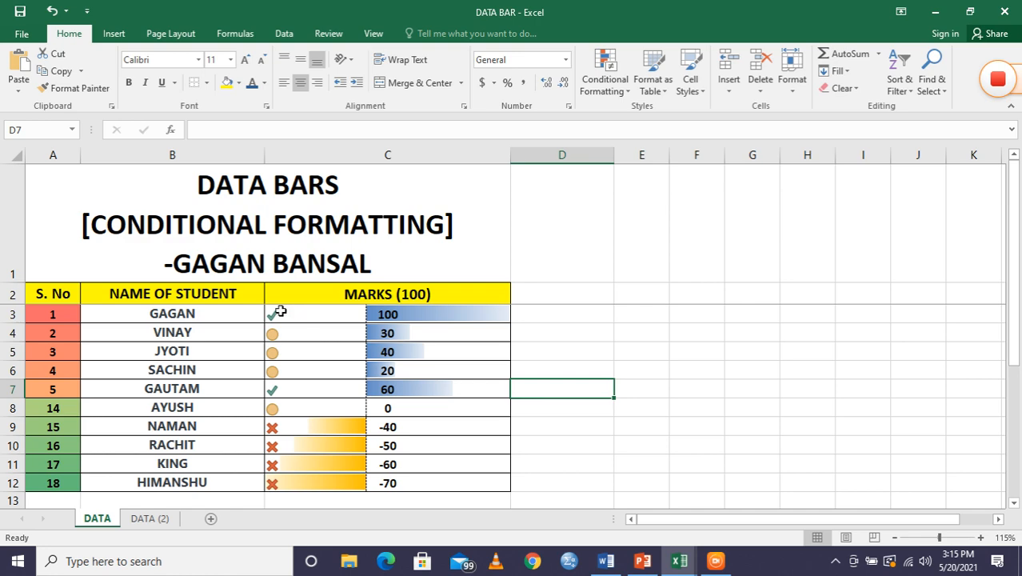
{"action": "left_click_drag", "start_coordinate": [63, 312], "coordinate": [380, 479]}
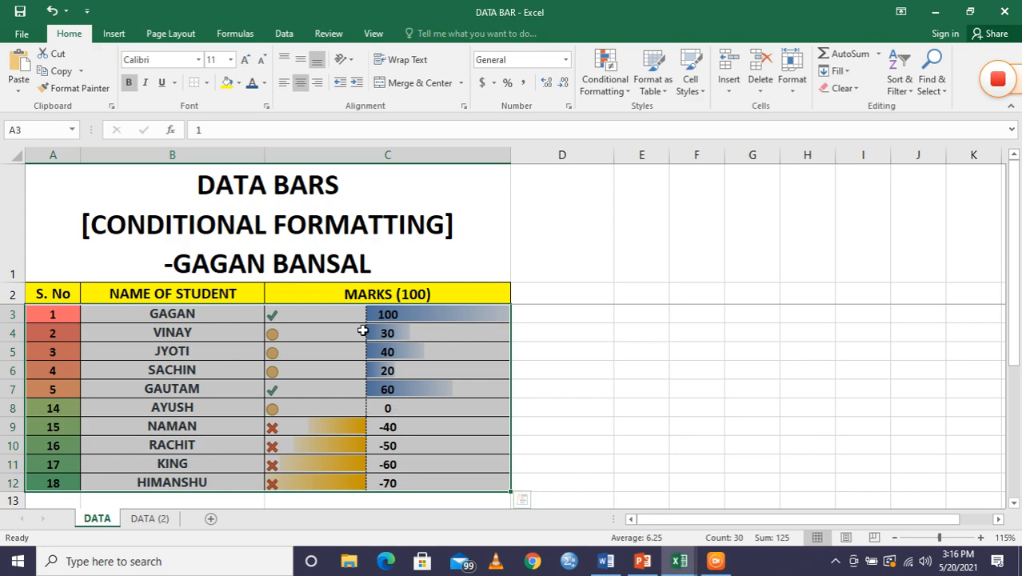
{"action": "left_click_drag", "start_coordinate": [392, 294], "coordinate": [51, 478]}
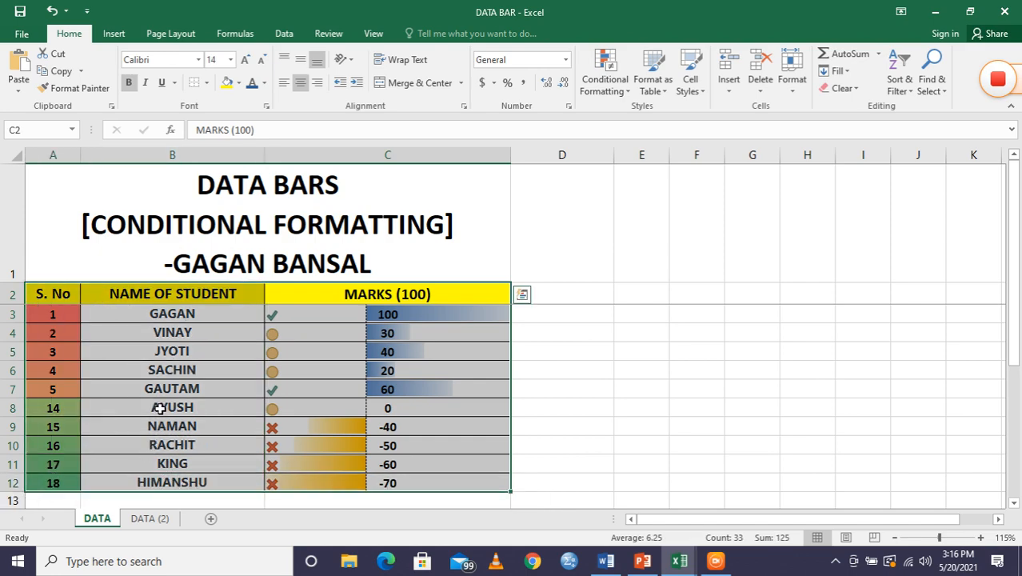